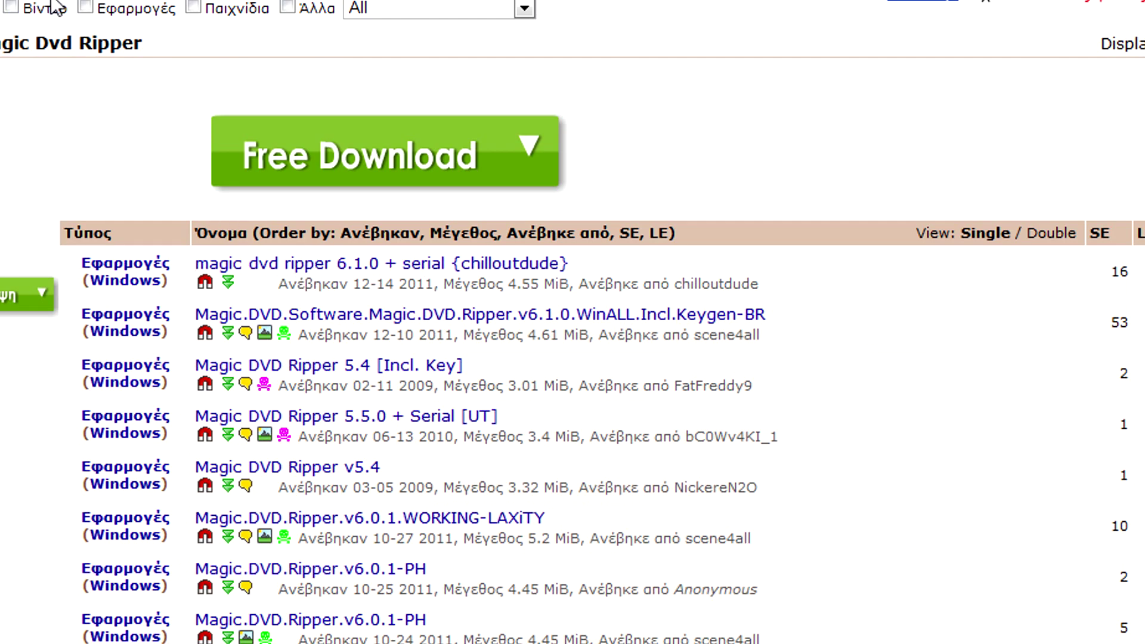
# Open the magic dvd ripper 6.1.0 + serial listing from the search results and get its torrent
pyautogui.scroll(-2, 277, 64)
pyautogui.scroll(1, 286, 120)
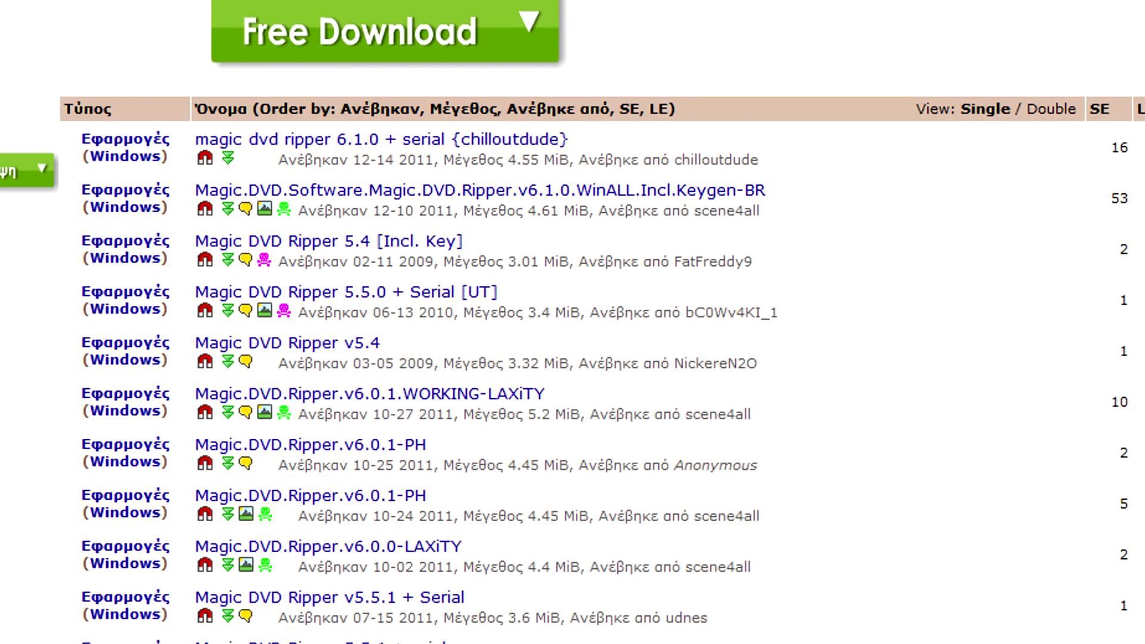
pyautogui.click(293, 144)
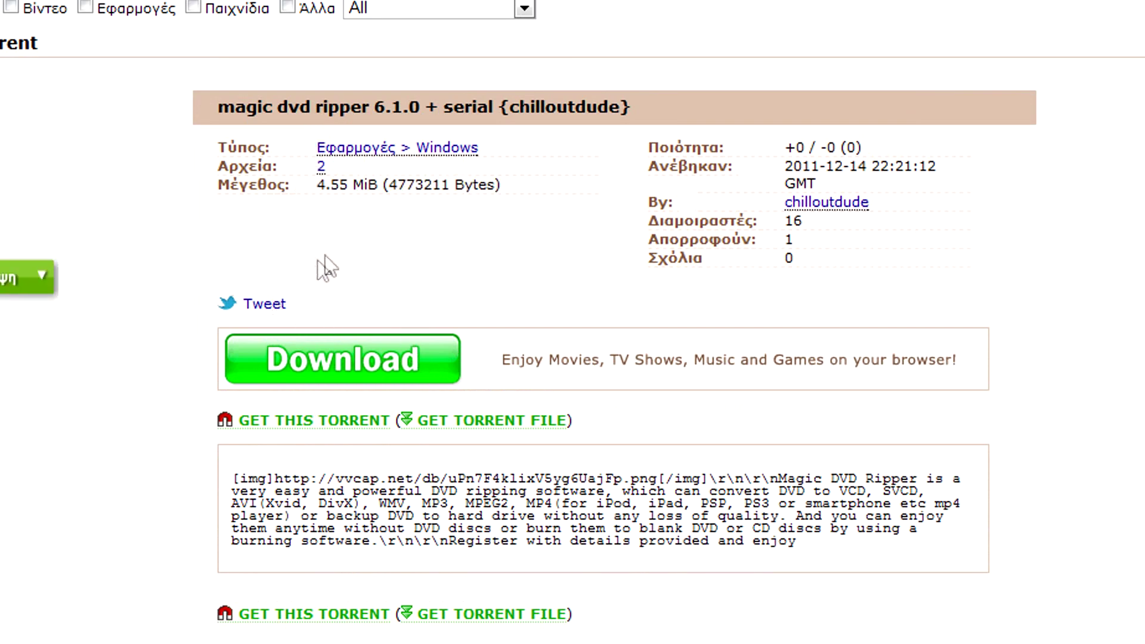
pyautogui.scroll(1, 343, 203)
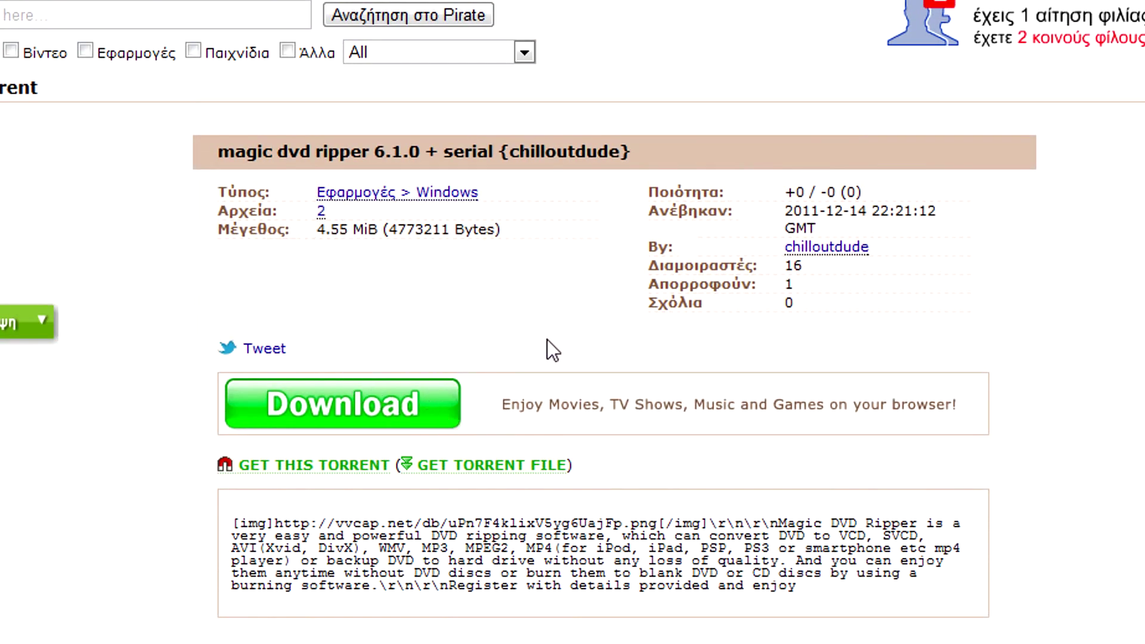
pyautogui.scroll(-3, 695, 364)
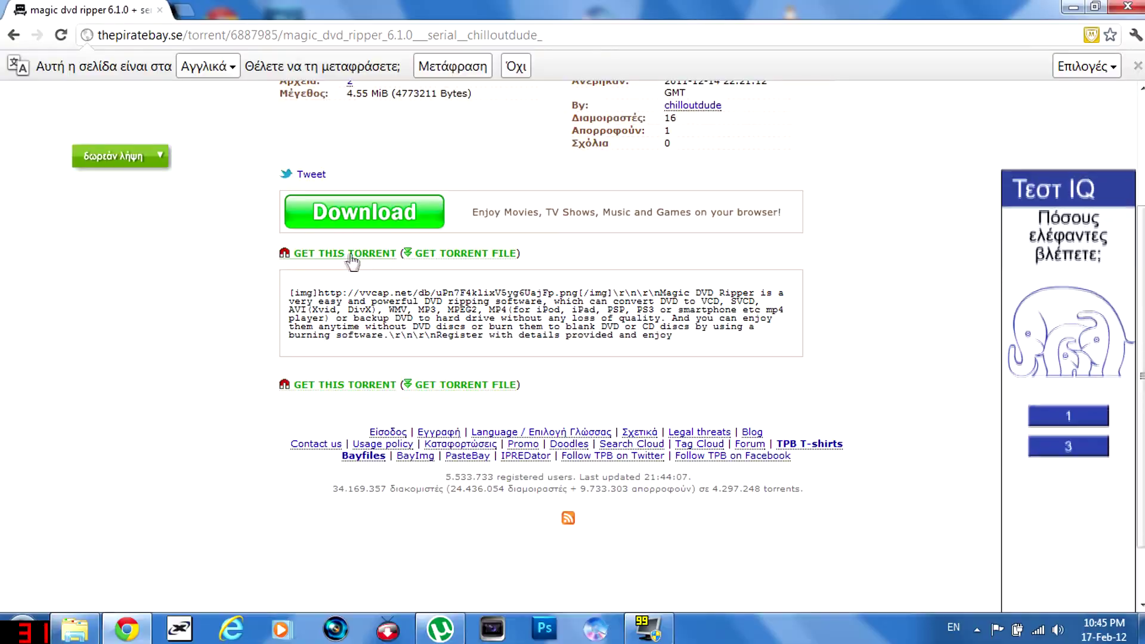
pyautogui.click(352, 255)
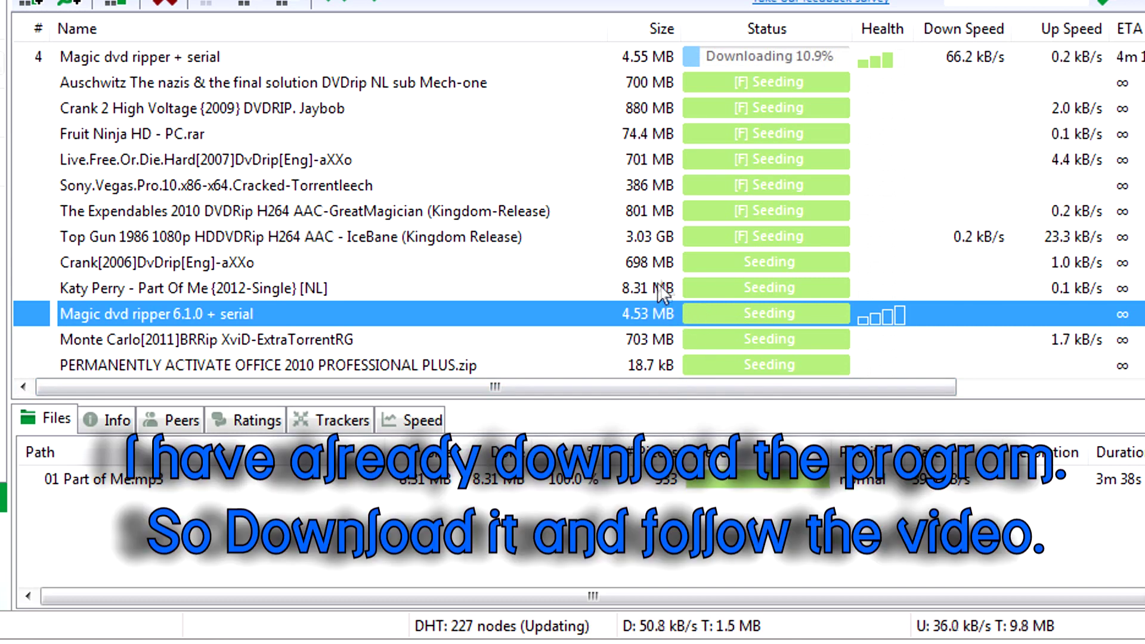
# Stop the running download of Magic dvd ripper + serial in µTorrent
pyautogui.click(580, 58)
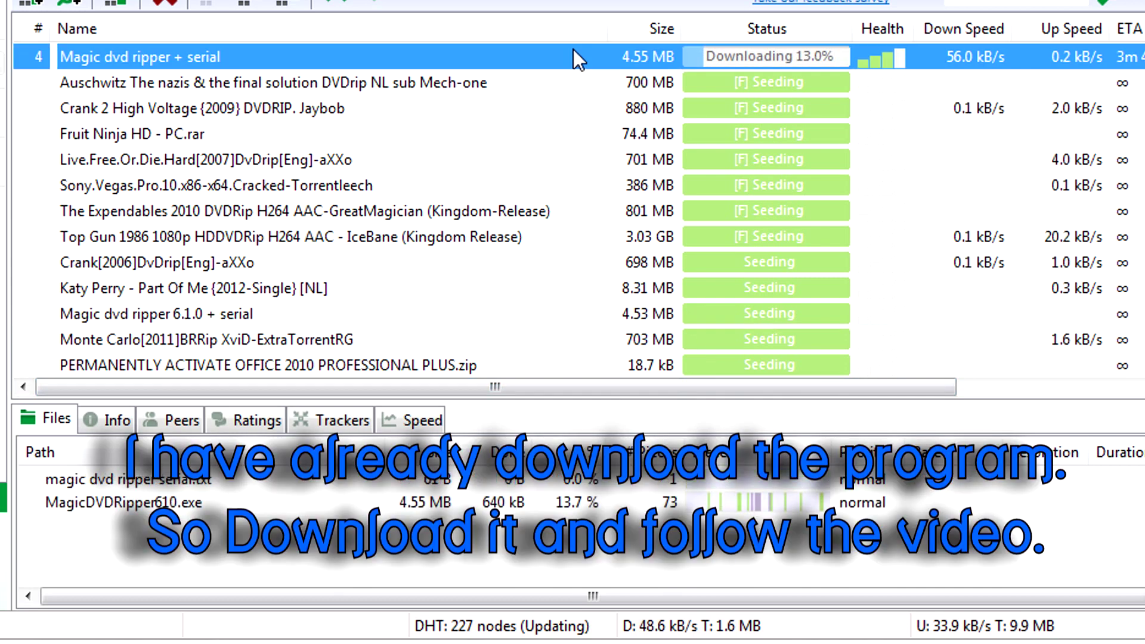
pyautogui.rightClick(224, 59)
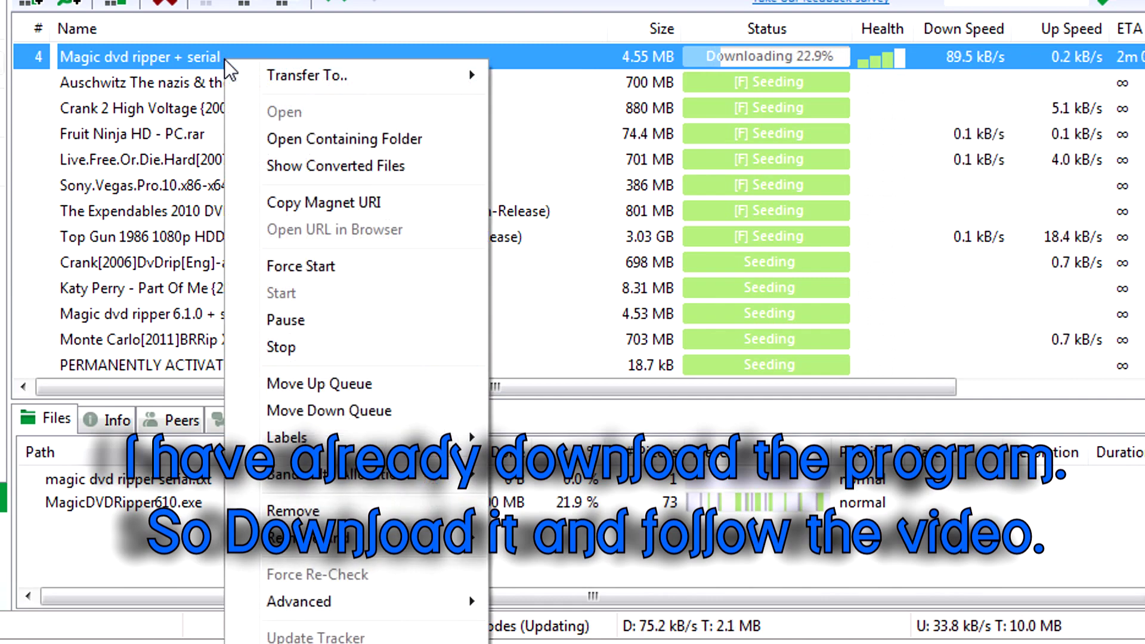
pyautogui.click(340, 347)
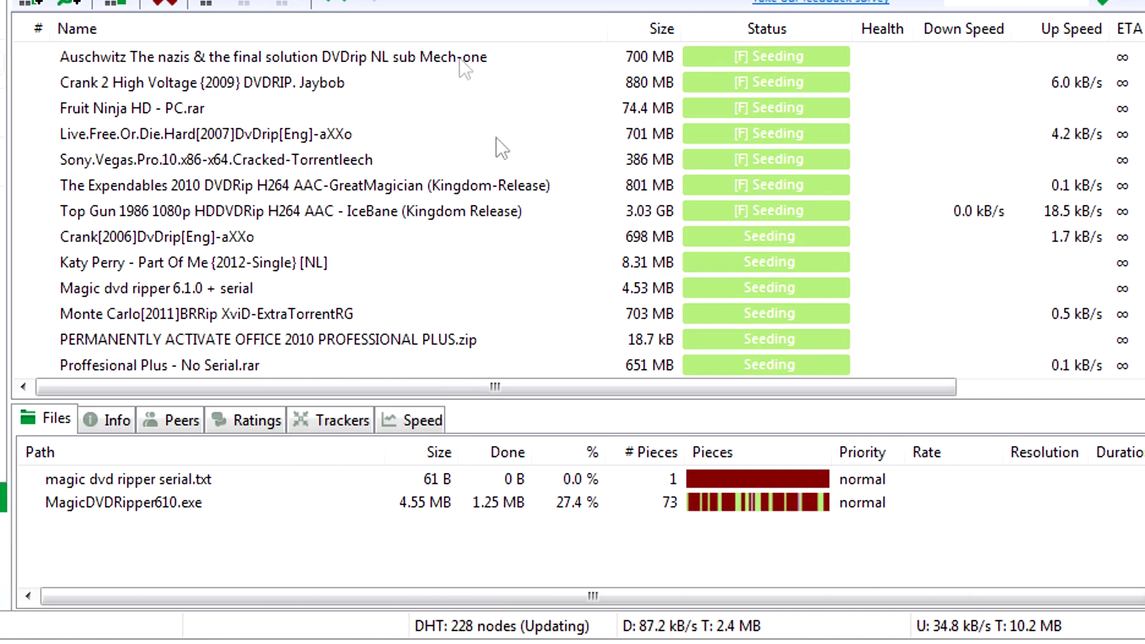
# Remove the stopped Magic dvd ripper + serial entry and delete its .torrent file
pyautogui.scroll(-5, 537, 179)
pyautogui.scroll(2, 239, 191)
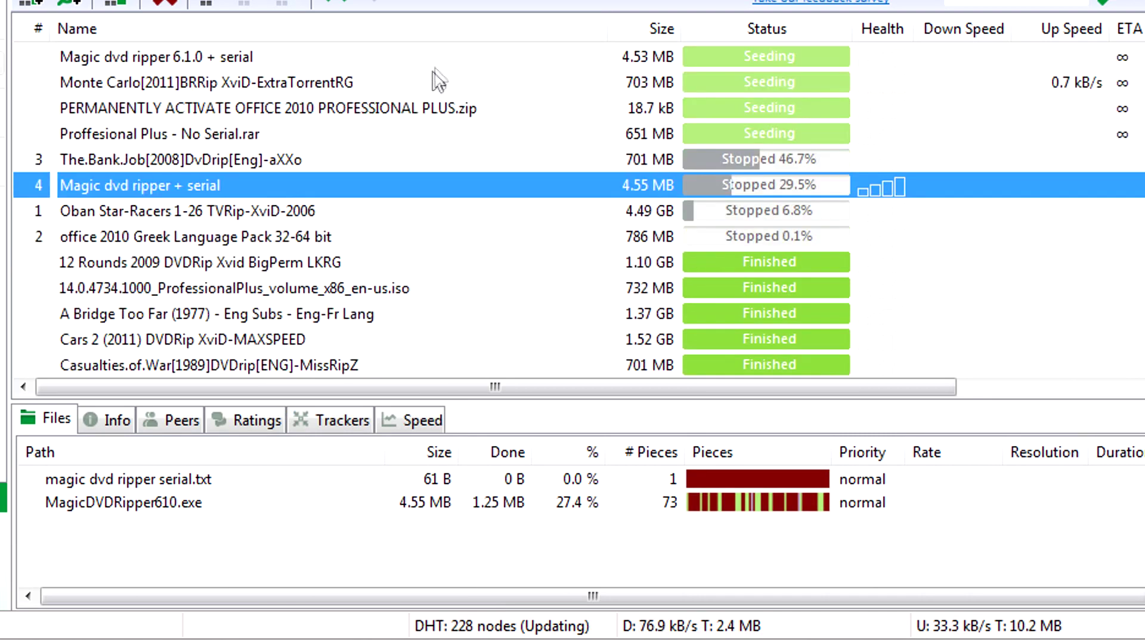
pyautogui.rightClick(216, 182)
pyautogui.moveTo(306, 591)
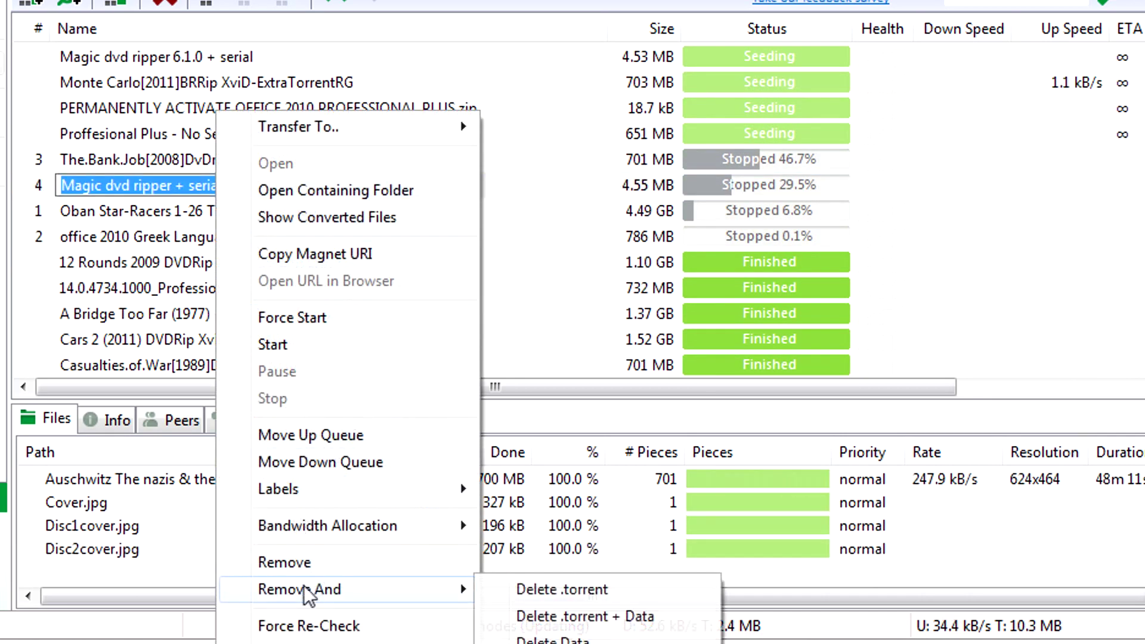
pyautogui.click(560, 590)
pyautogui.click(711, 400)
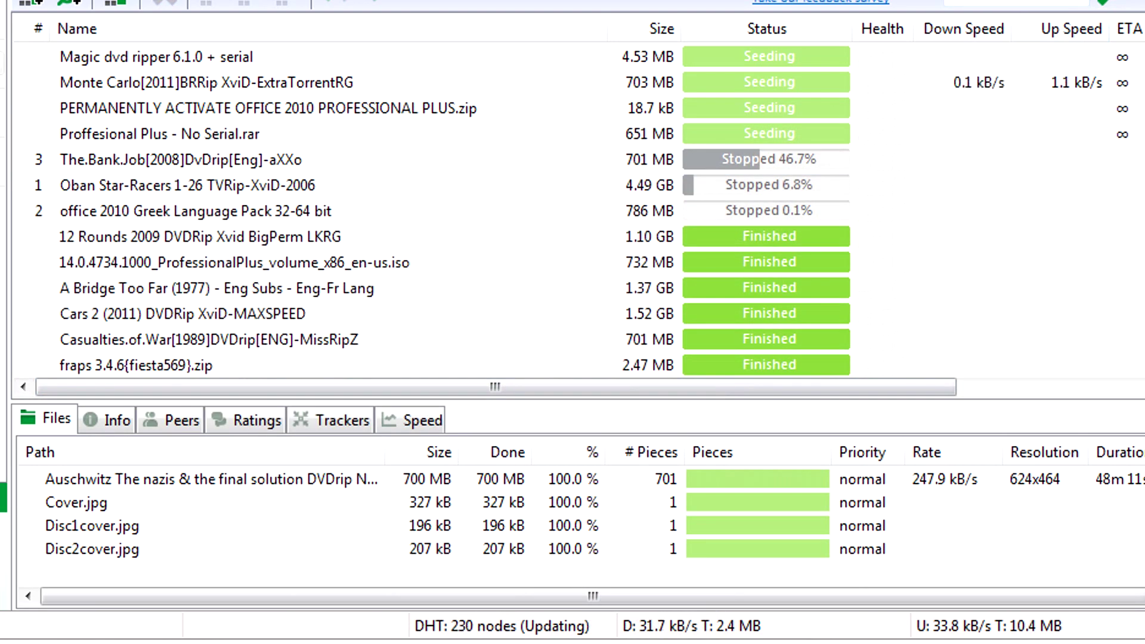
# Open the folder of the completed Magic dvd ripper 6.1.0 + serial torrent and open its RAR archive
pyautogui.scroll(1, 173, 93)
pyautogui.click(124, 141)
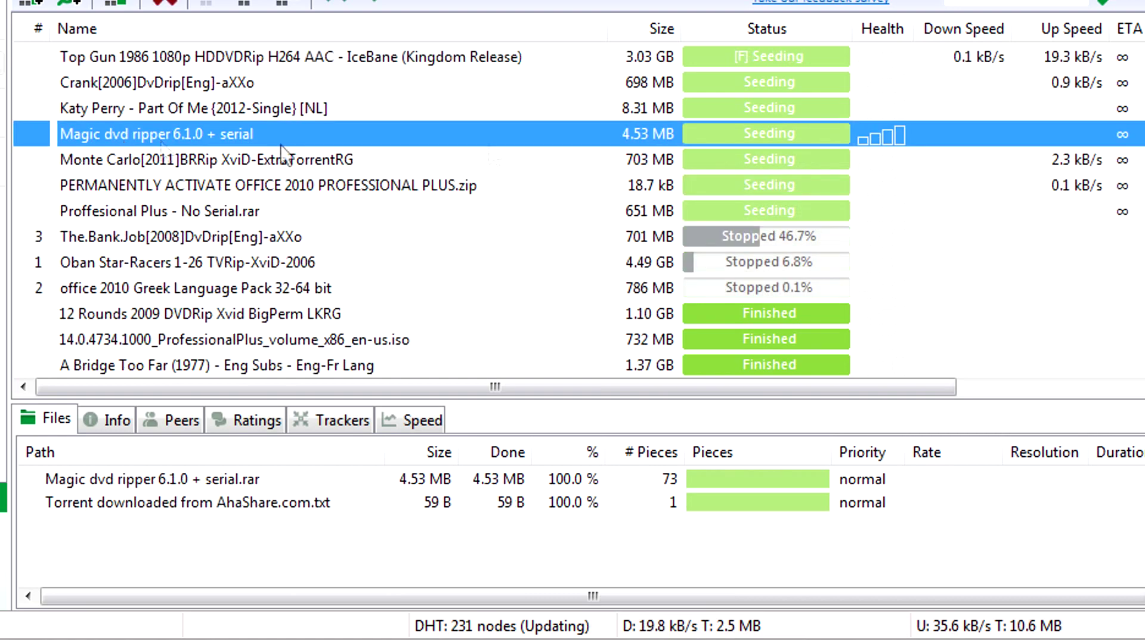
pyautogui.doubleClick(629, 134)
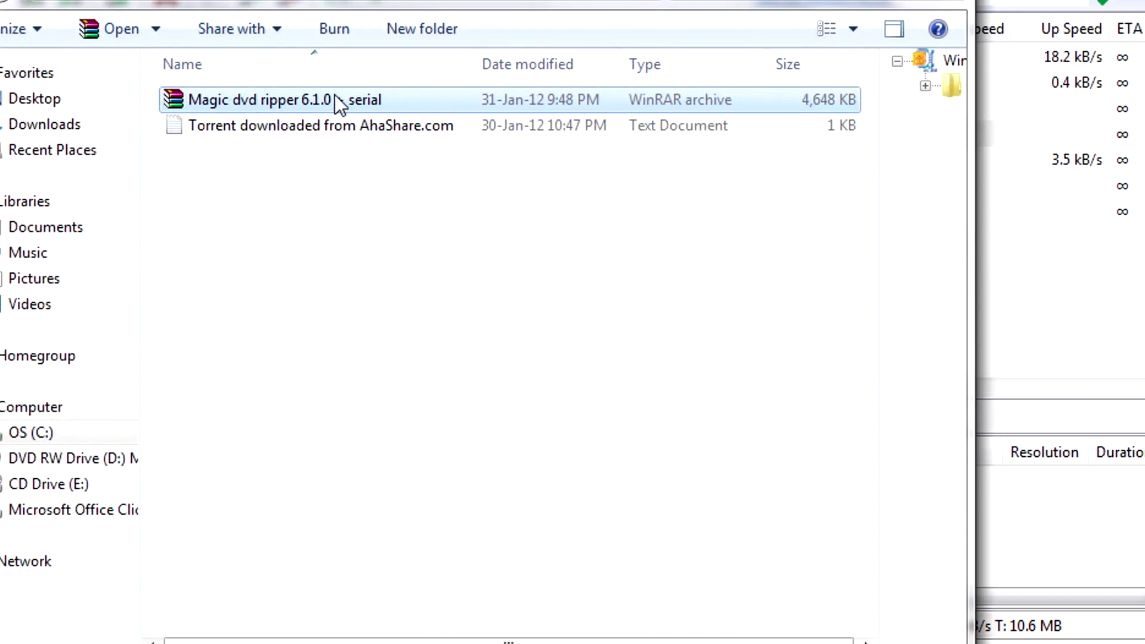
pyautogui.doubleClick(274, 99)
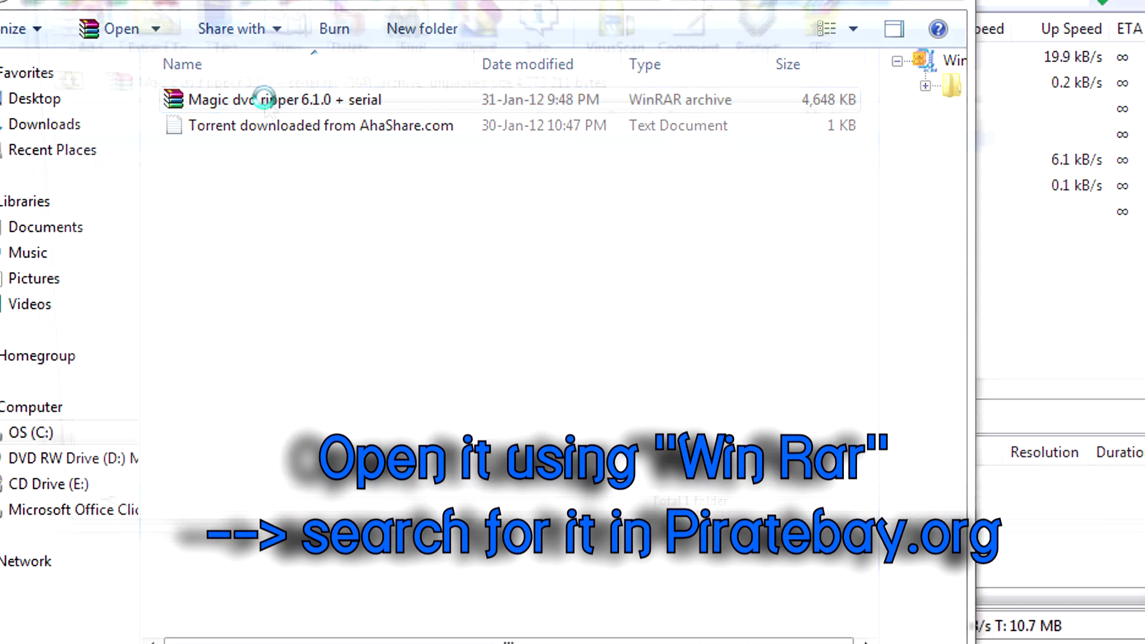
# Open the magic dvd ripper serial text file inside the archive's folder to view the registration details
pyautogui.doubleClick(98, 167)
pyautogui.doubleClick(79, 147)
pyautogui.doubleClick(76, 154)
pyautogui.doubleClick(74, 157)
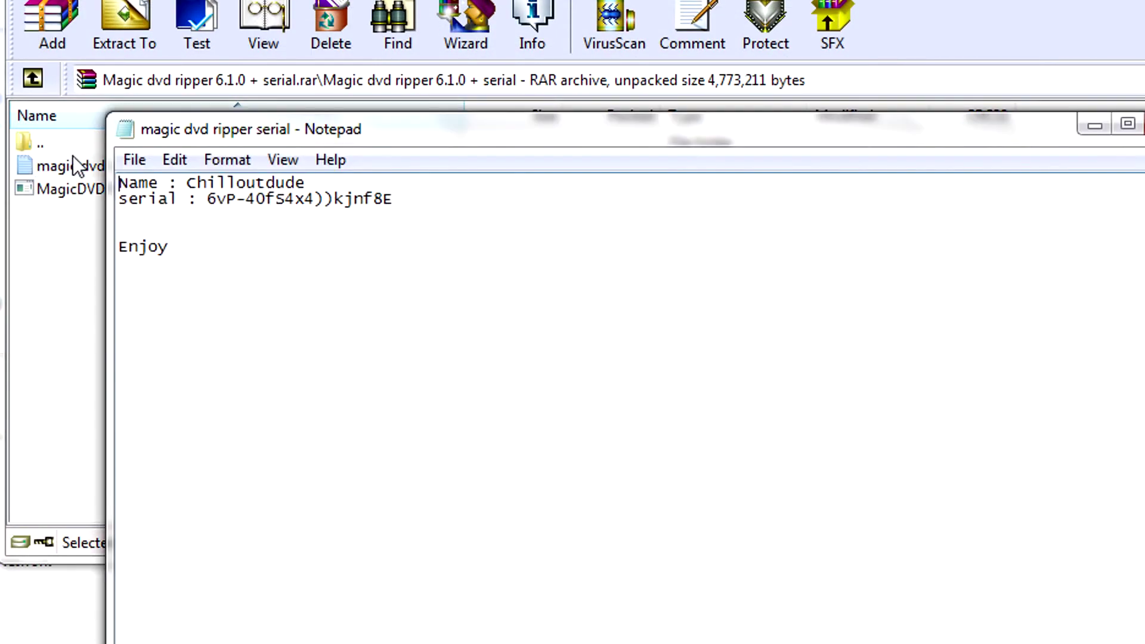
# Close the serial text file, the archive and the torrent client window
pyautogui.hotkey('alt', 'F4')
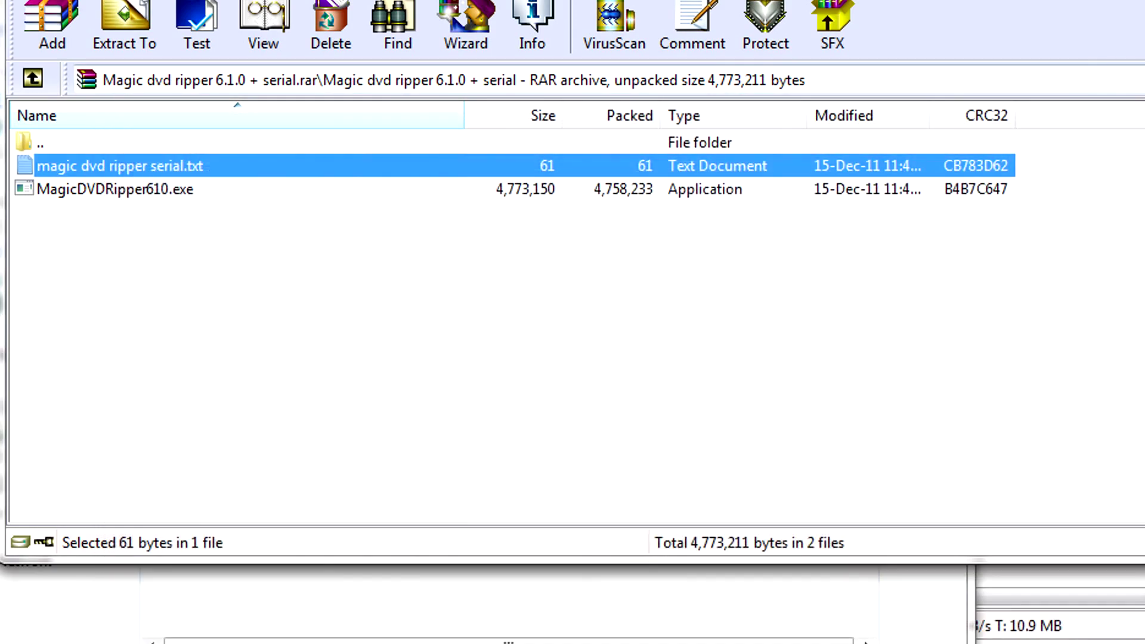
pyautogui.hotkey('alt', 'F4')
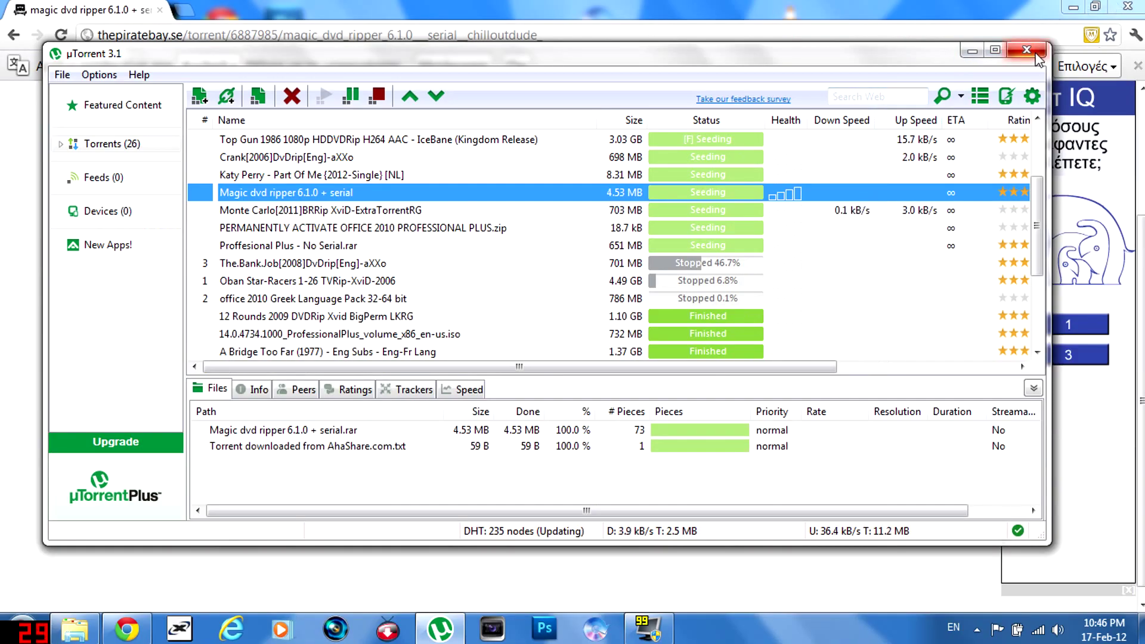
pyautogui.click(1027, 50)
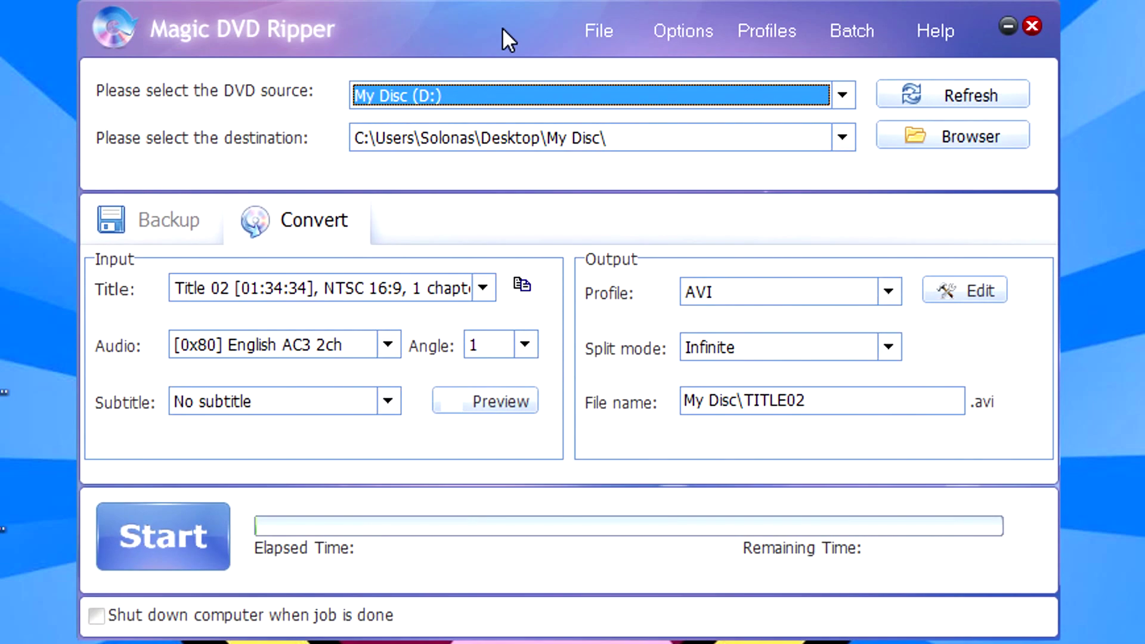
# In Magic DVD Ripper, select My Disc (D:) as the DVD source and Title 01 with English AC3 2ch audio and angle 1
pyautogui.click(843, 95)
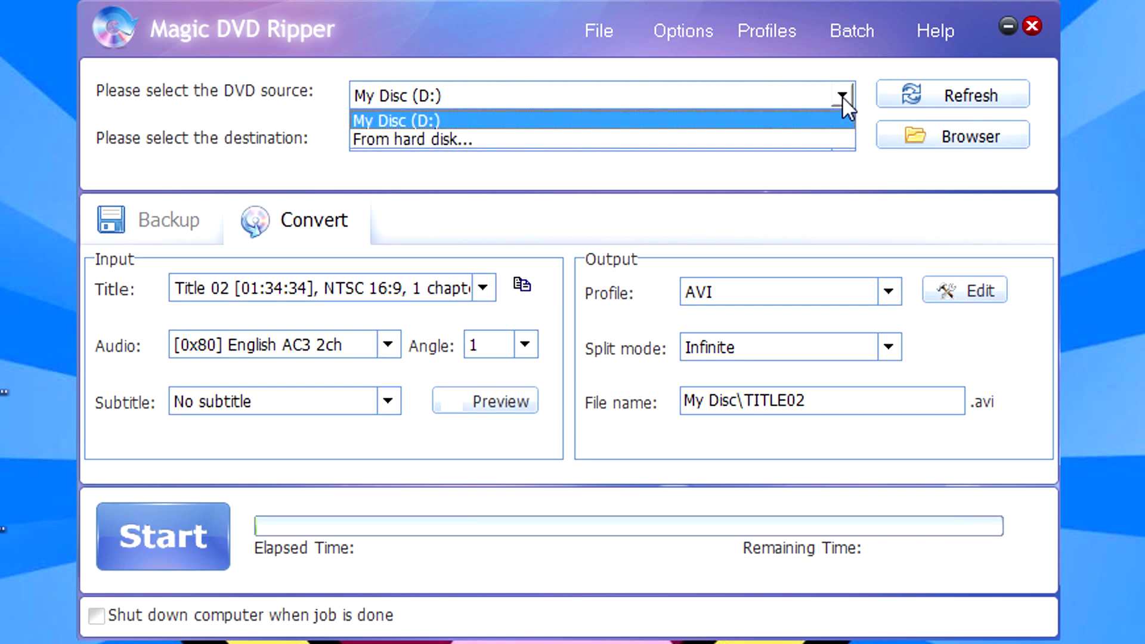
pyautogui.click(395, 119)
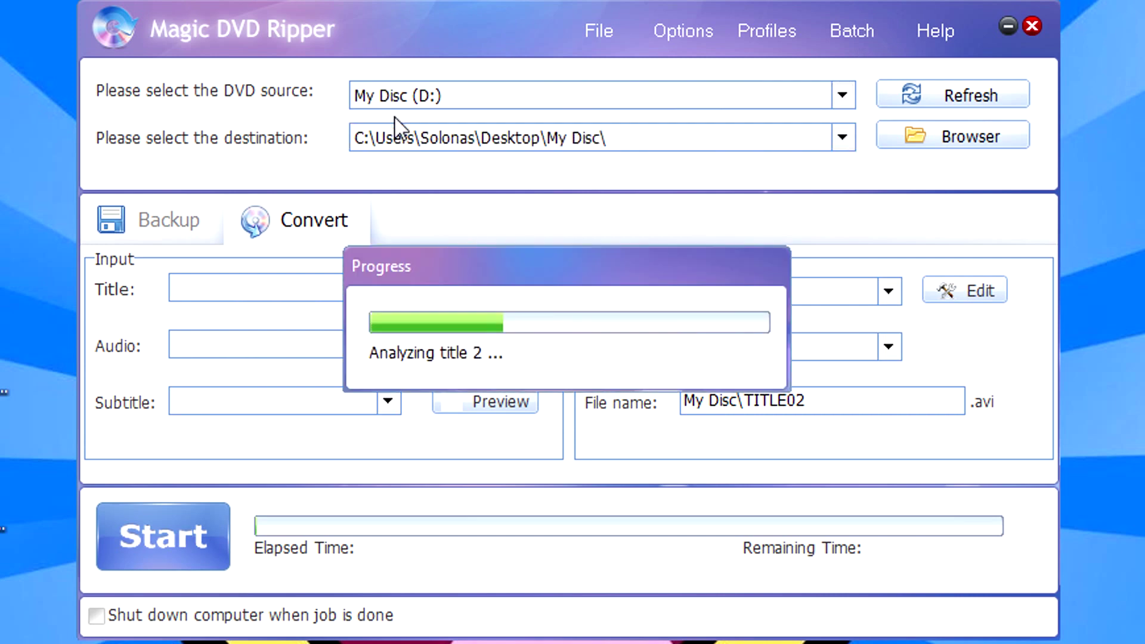
pyautogui.click(484, 288)
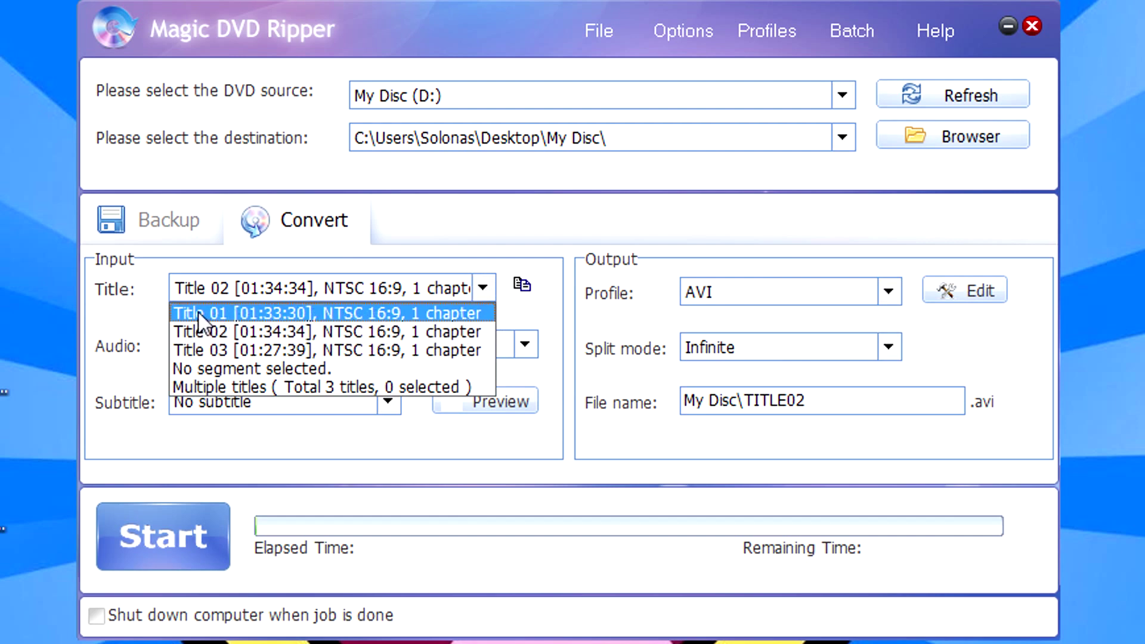
pyautogui.click(199, 314)
pyautogui.click(392, 346)
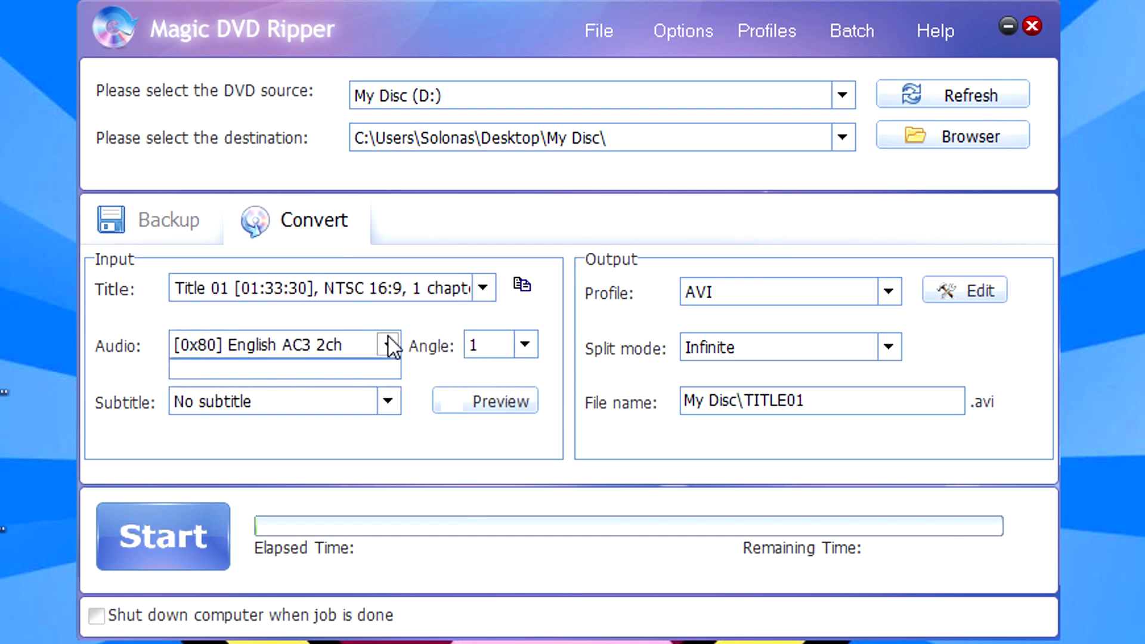
pyautogui.click(385, 352)
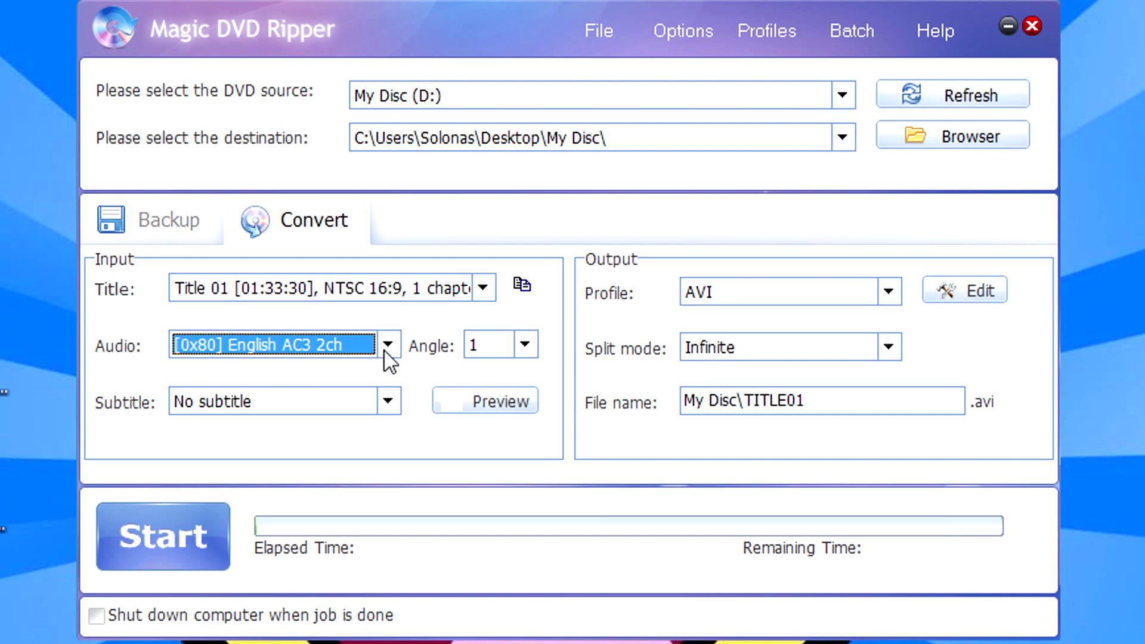
pyautogui.click(525, 346)
pyautogui.click(525, 347)
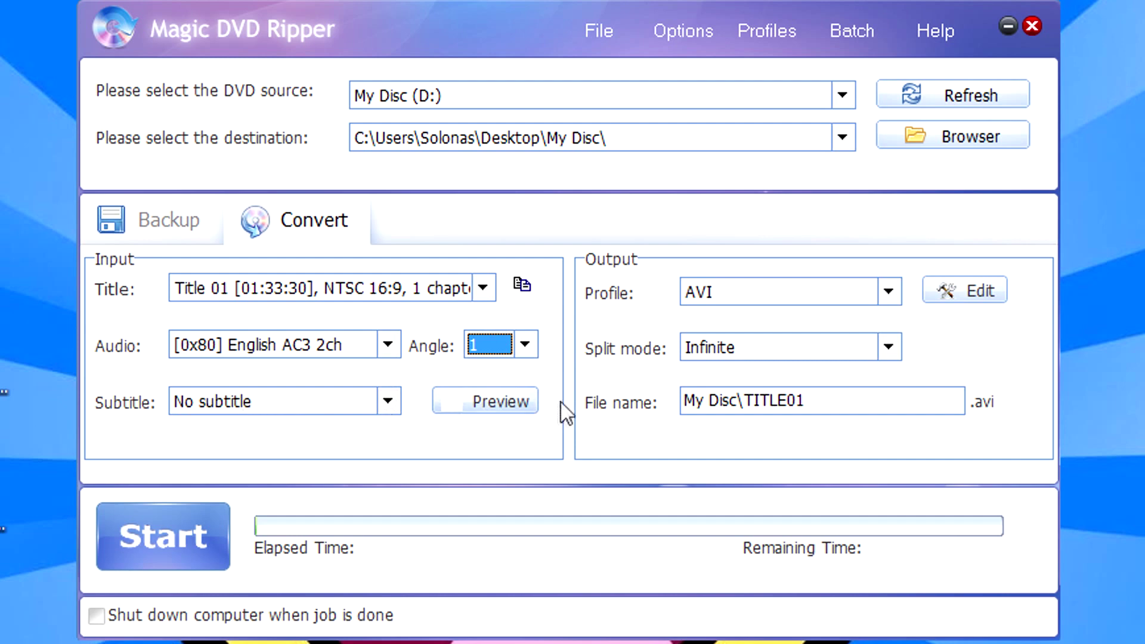
# Browse the extended list of output profiles and set the output profile to AppleTV
pyautogui.click(895, 292)
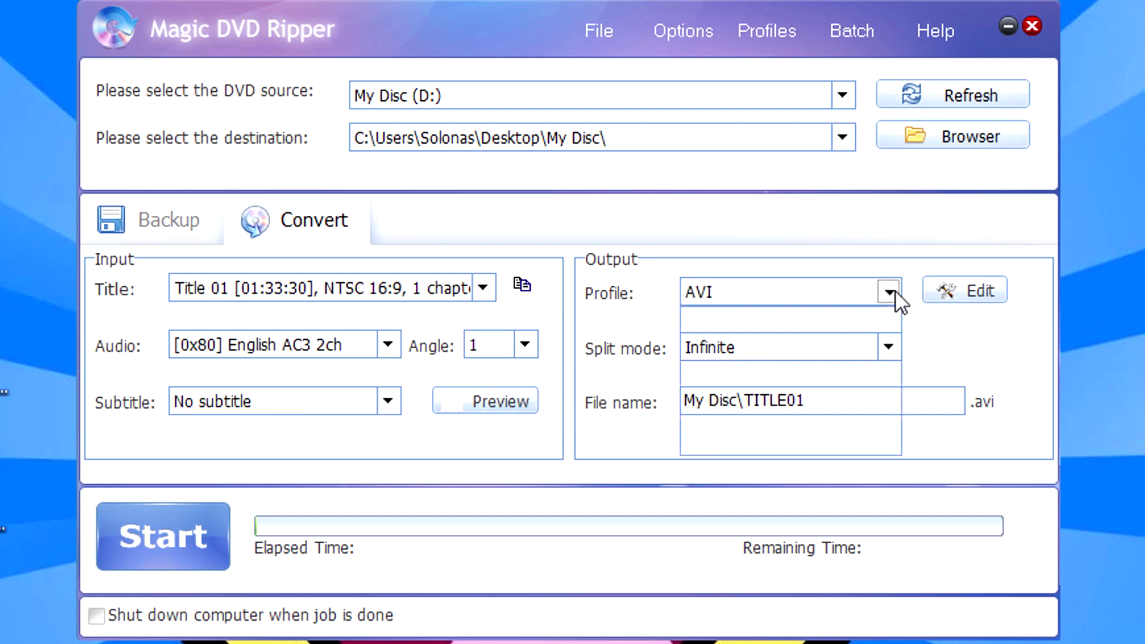
pyautogui.moveTo(889, 356); pyautogui.dragTo(892, 415)
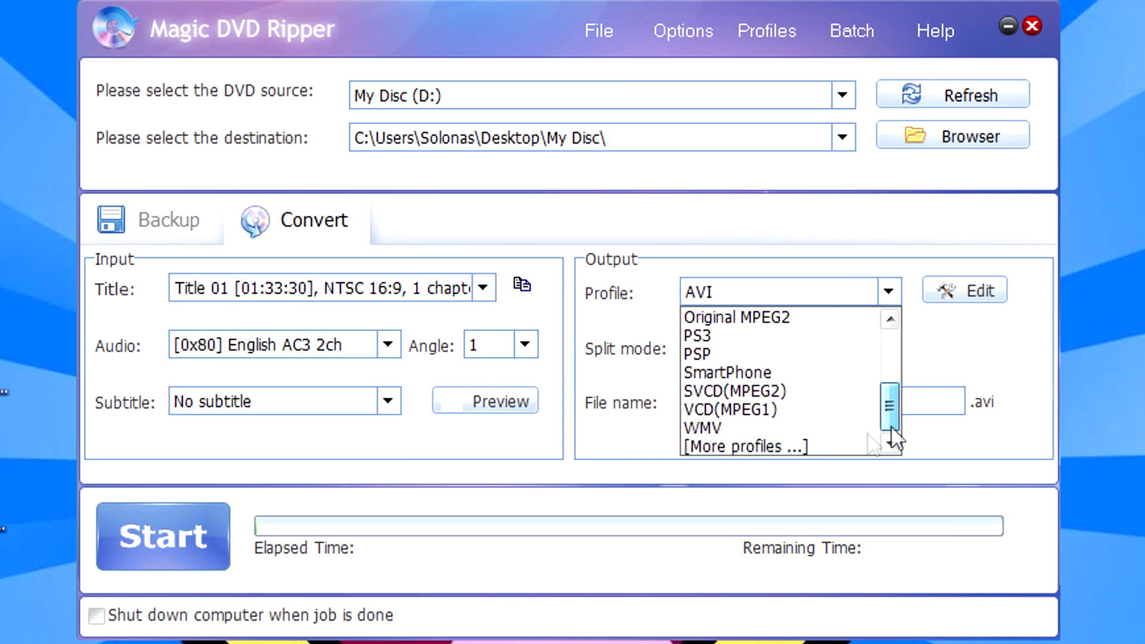
pyautogui.click(812, 448)
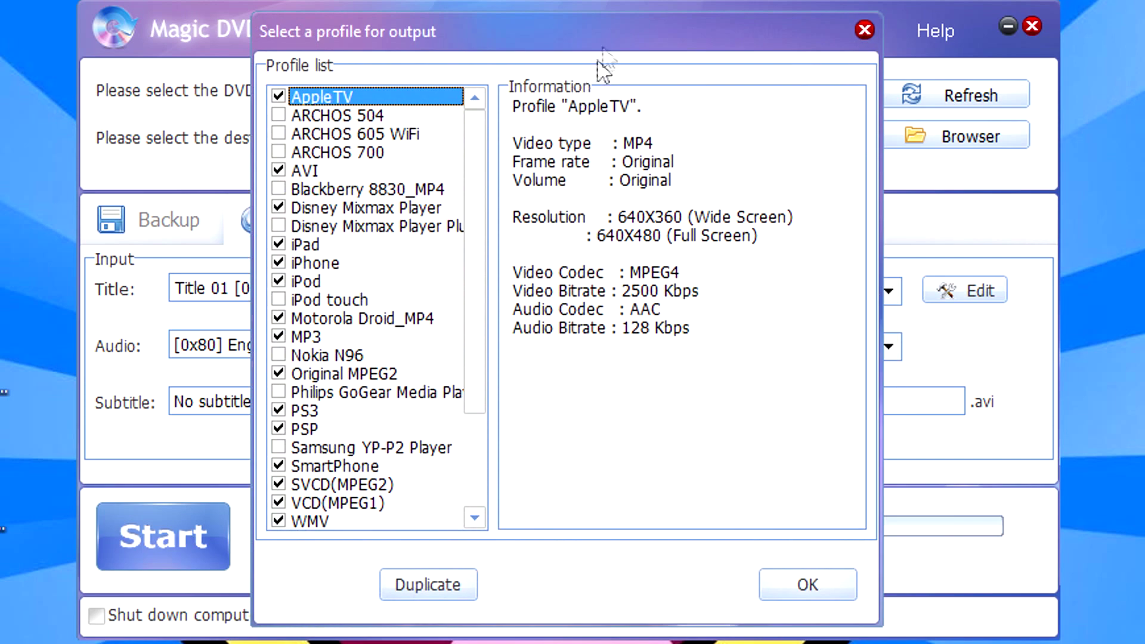
pyautogui.moveTo(610, 30); pyautogui.dragTo(617, 3)
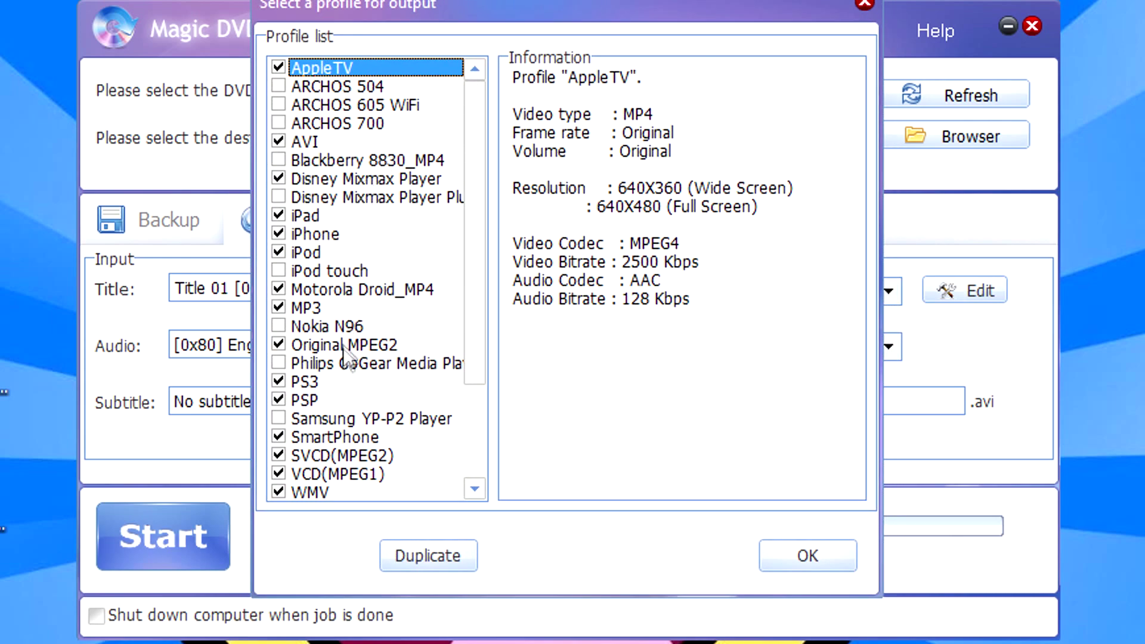
pyautogui.scroll(-2, 340, 477)
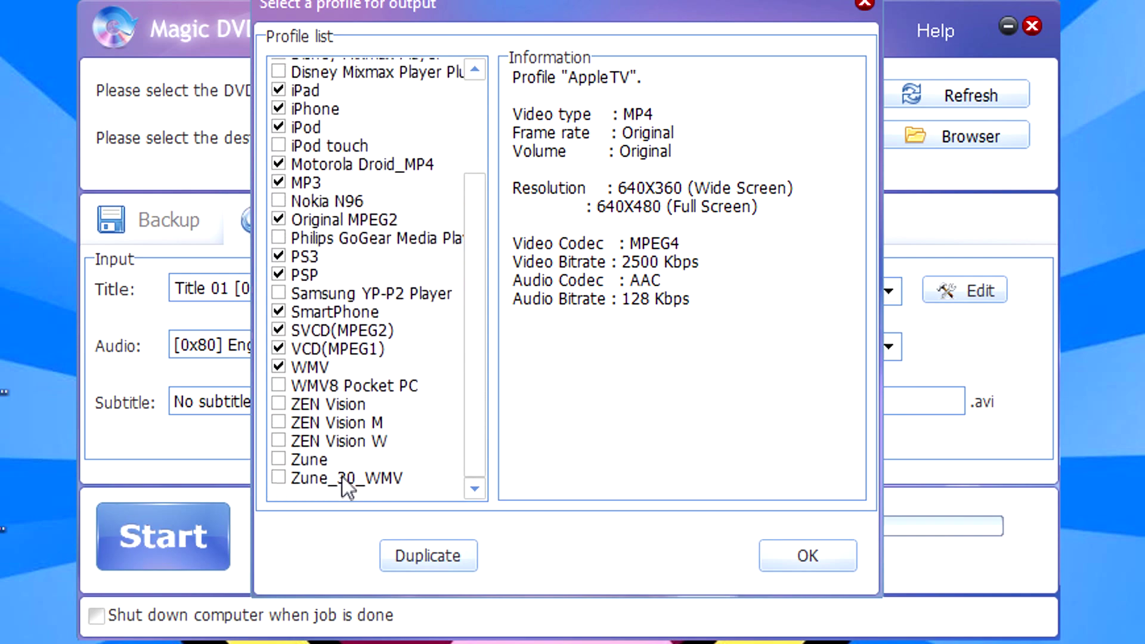
pyautogui.click(864, 6)
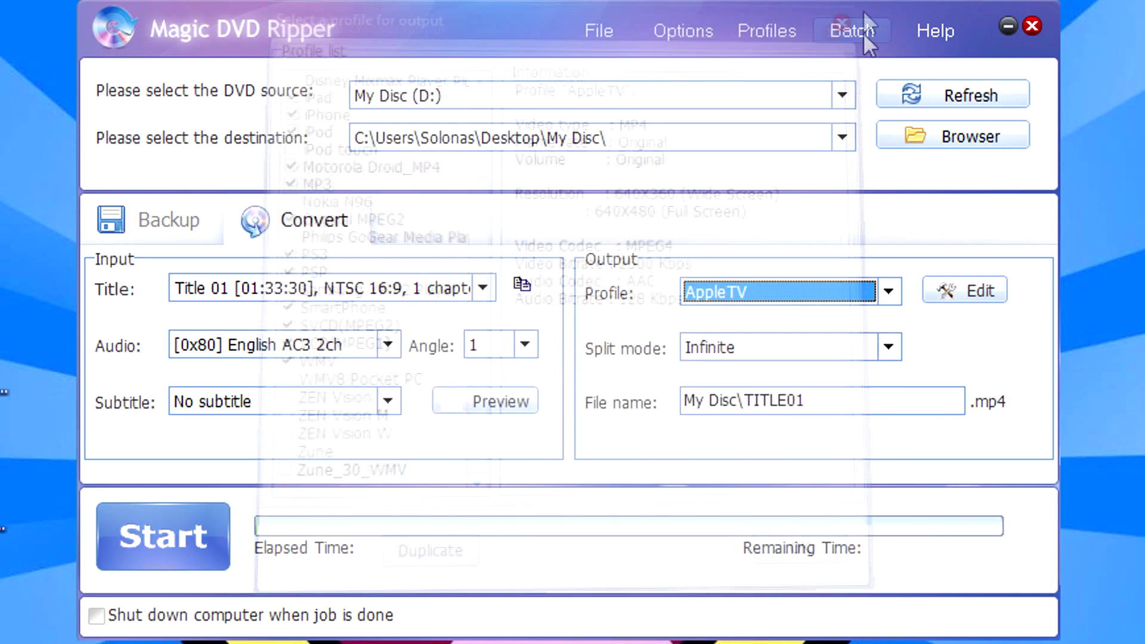
# Edit the AppleTV output profile and change its video type to AVI
pyautogui.click(955, 298)
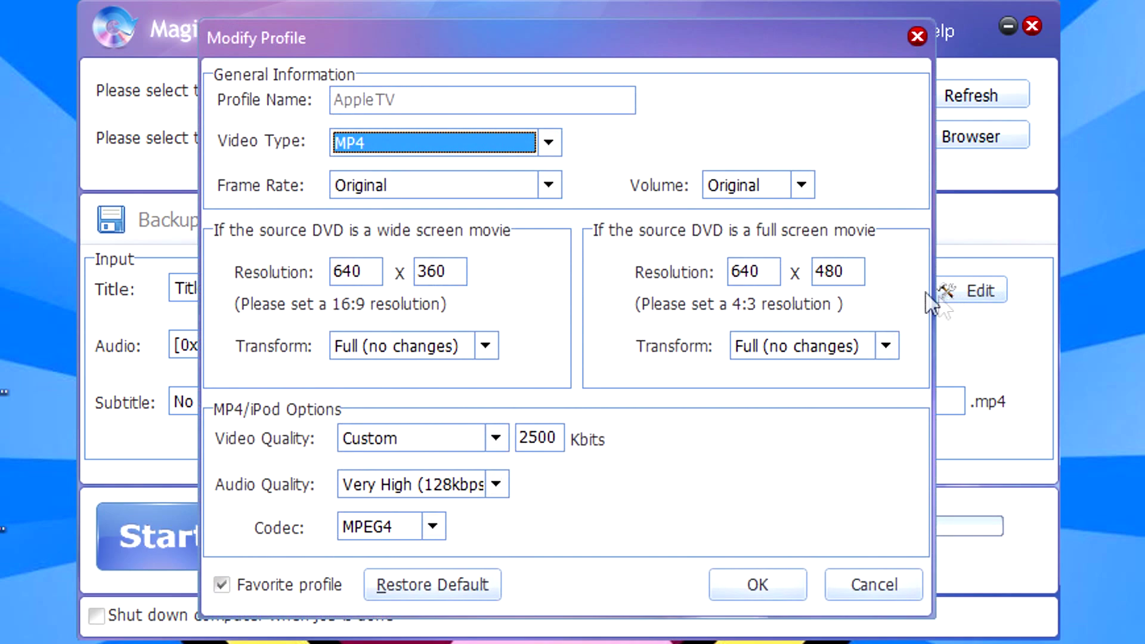
pyautogui.click(549, 142)
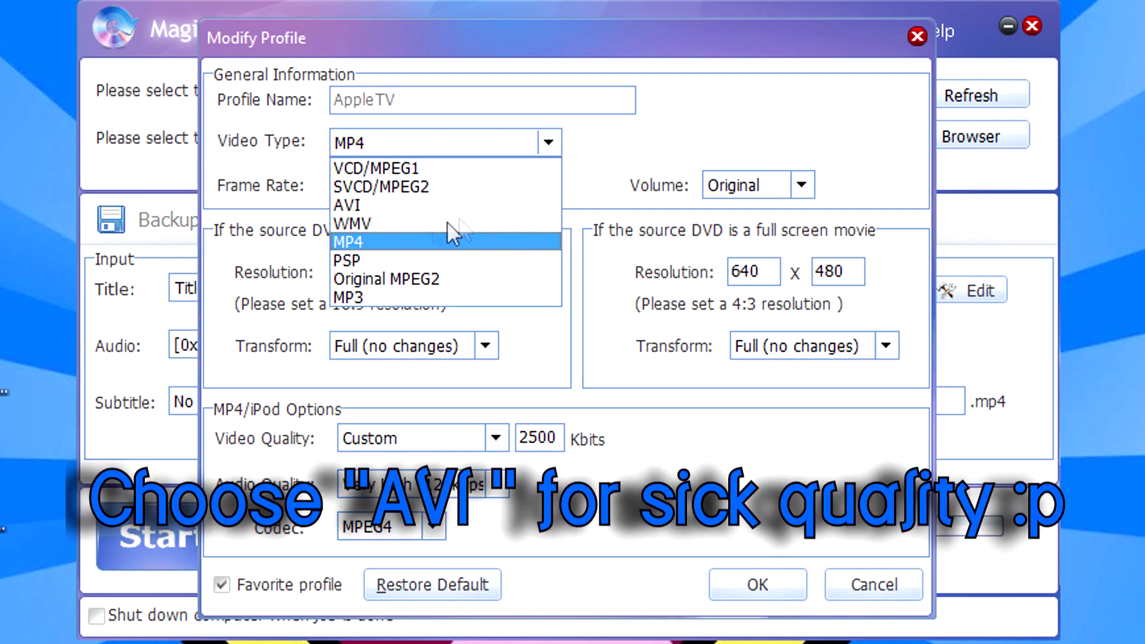
pyautogui.click(398, 209)
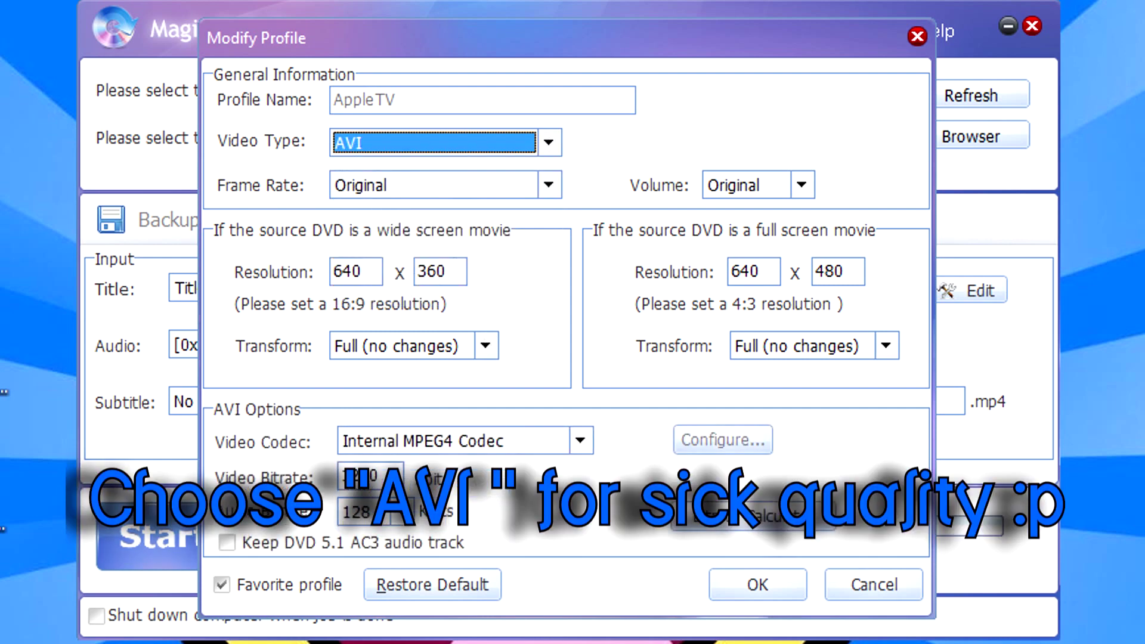
# Set the wide screen movie resolution to 1280 x 720 with the Full (no changes) transform
pyautogui.doubleClick(348, 272)
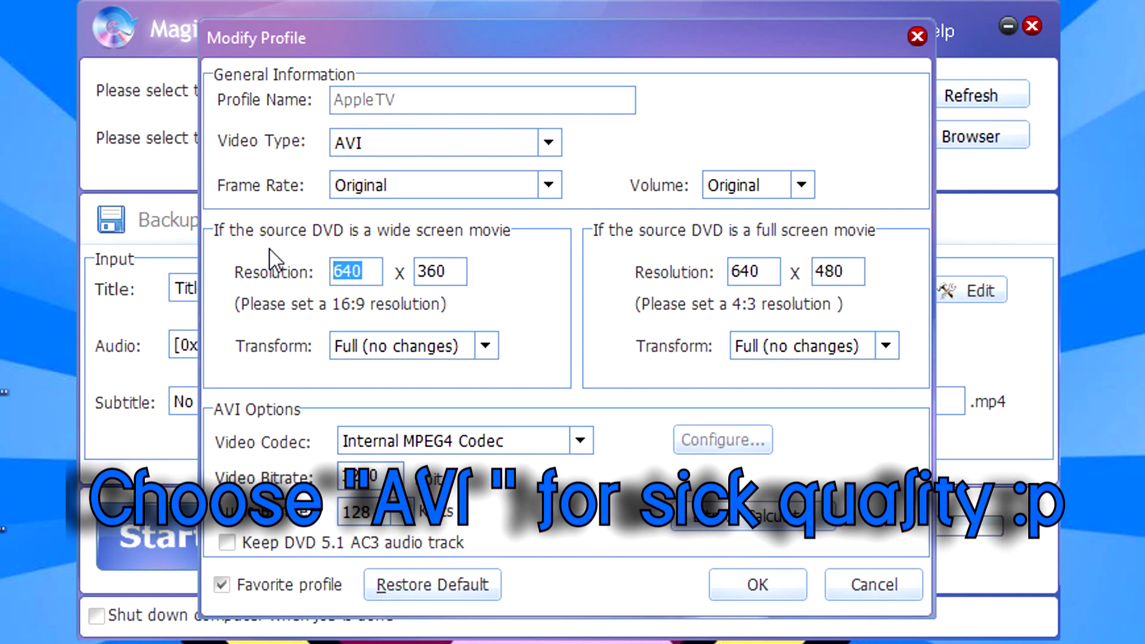
pyautogui.write('12')
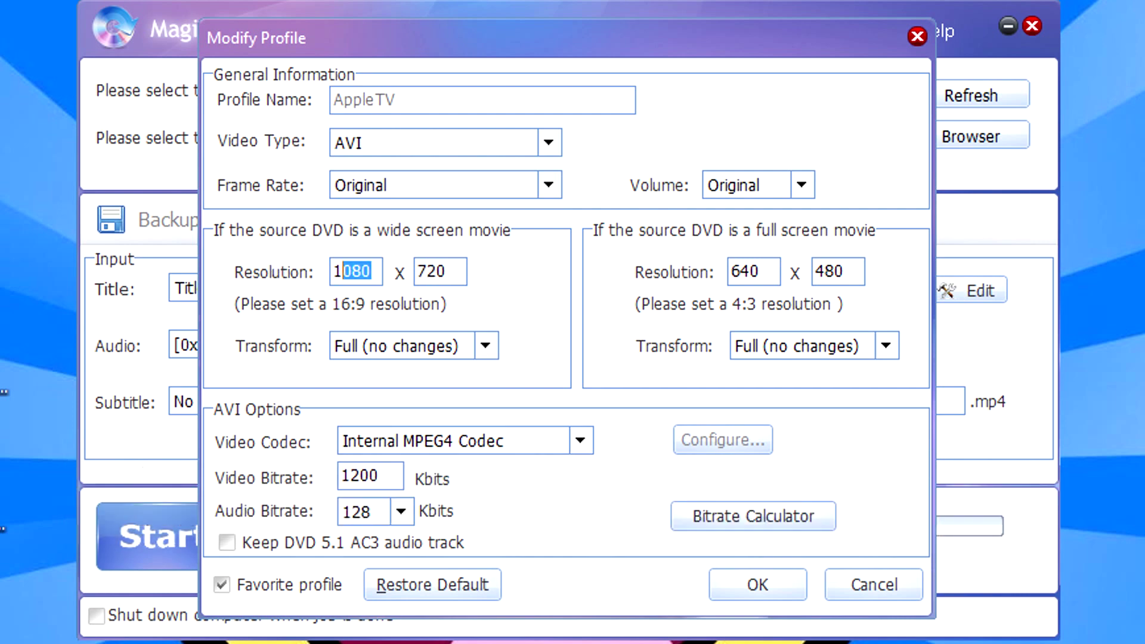
pyautogui.write('2')
pyautogui.press('Tab')
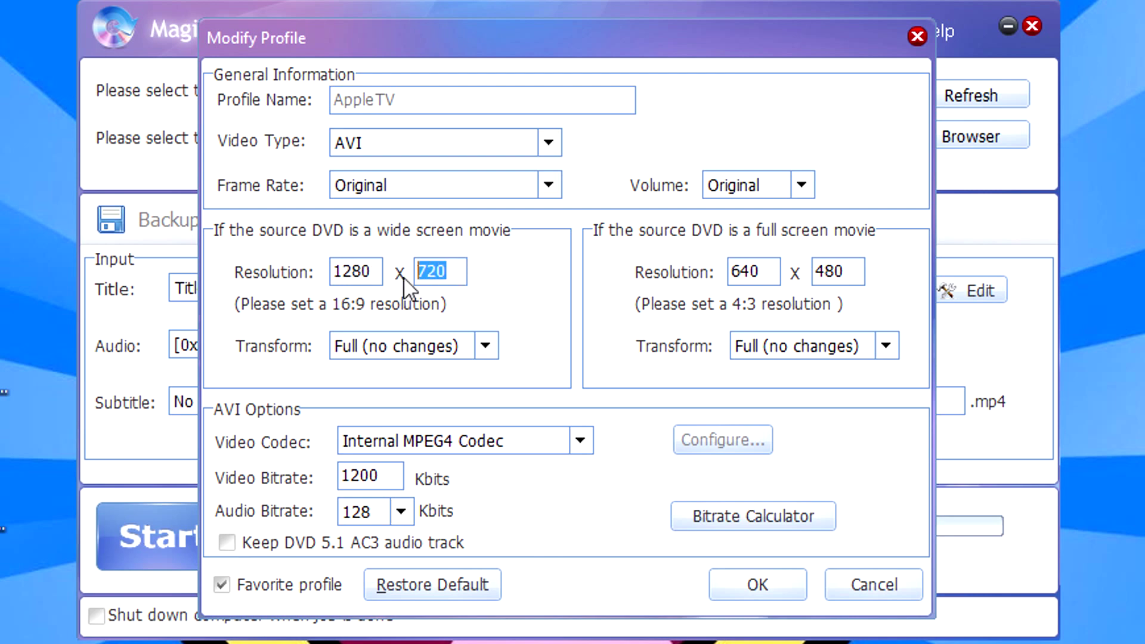
pyautogui.write('7')
pyautogui.click(494, 352)
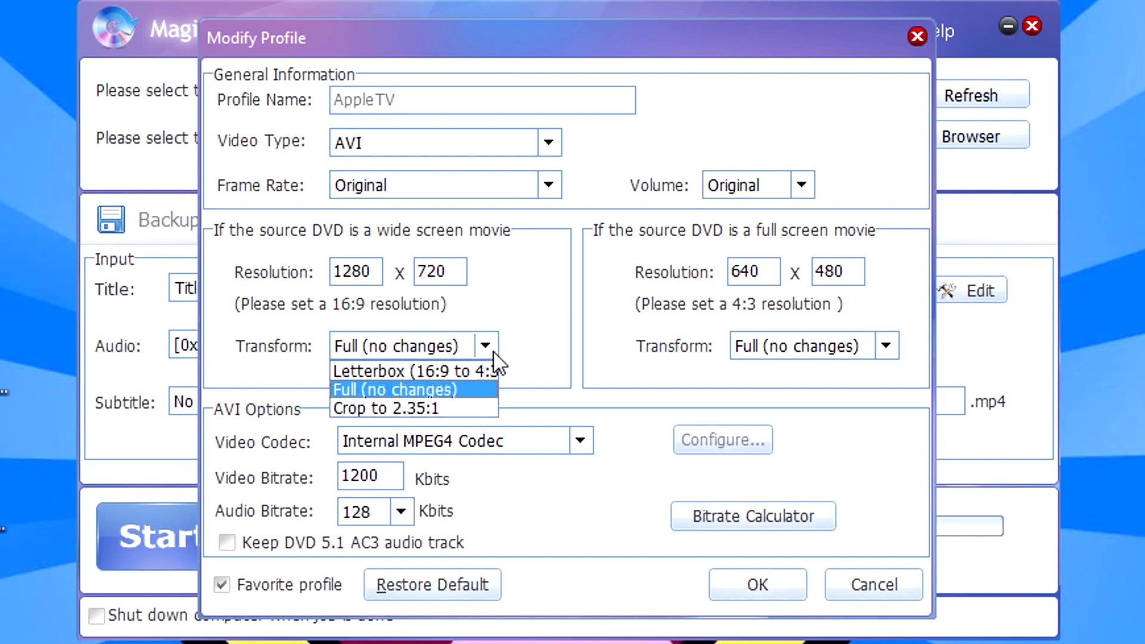
pyautogui.click(427, 388)
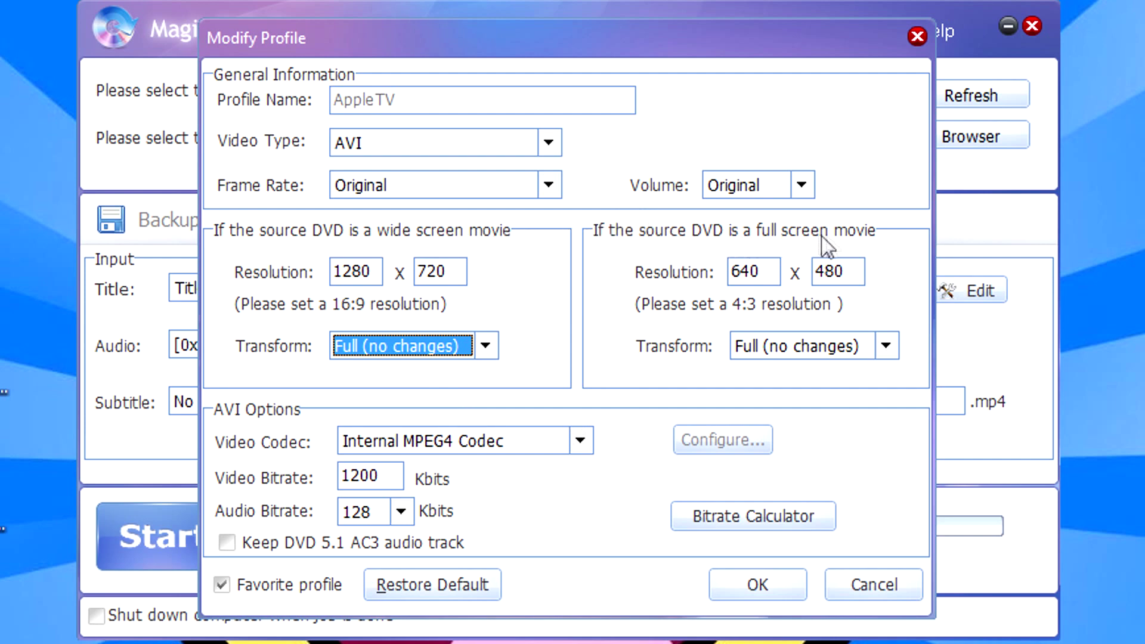
# Set the full screen movie resolution to 1280 x 720 with the Crop to 16:9 transform
pyautogui.doubleClick(753, 271)
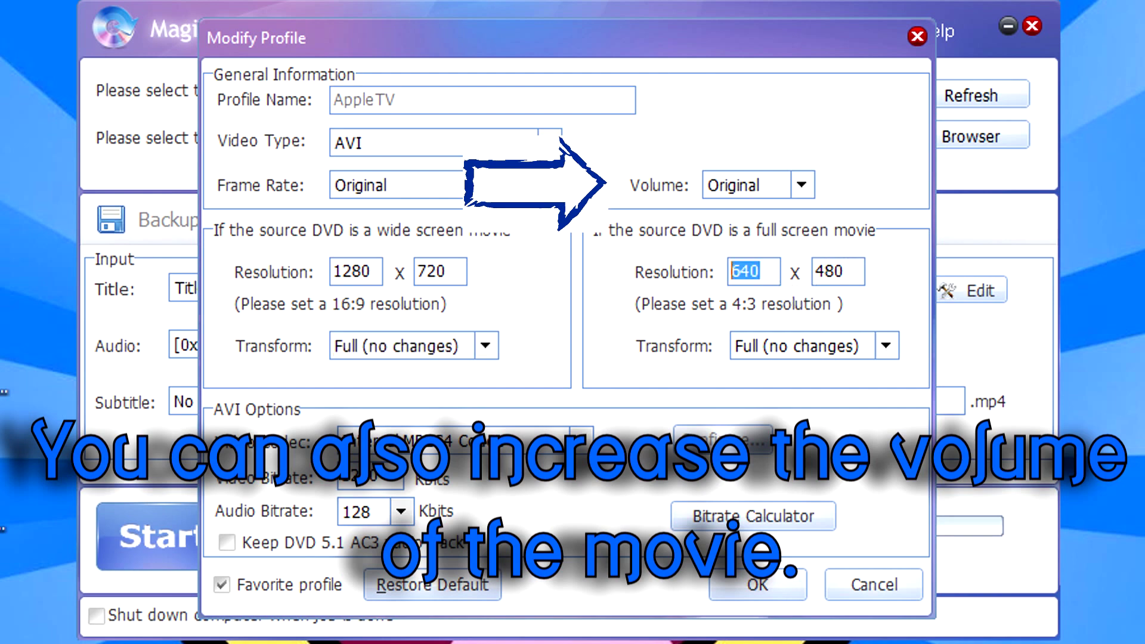
pyautogui.write('1280')
pyautogui.press('Tab')
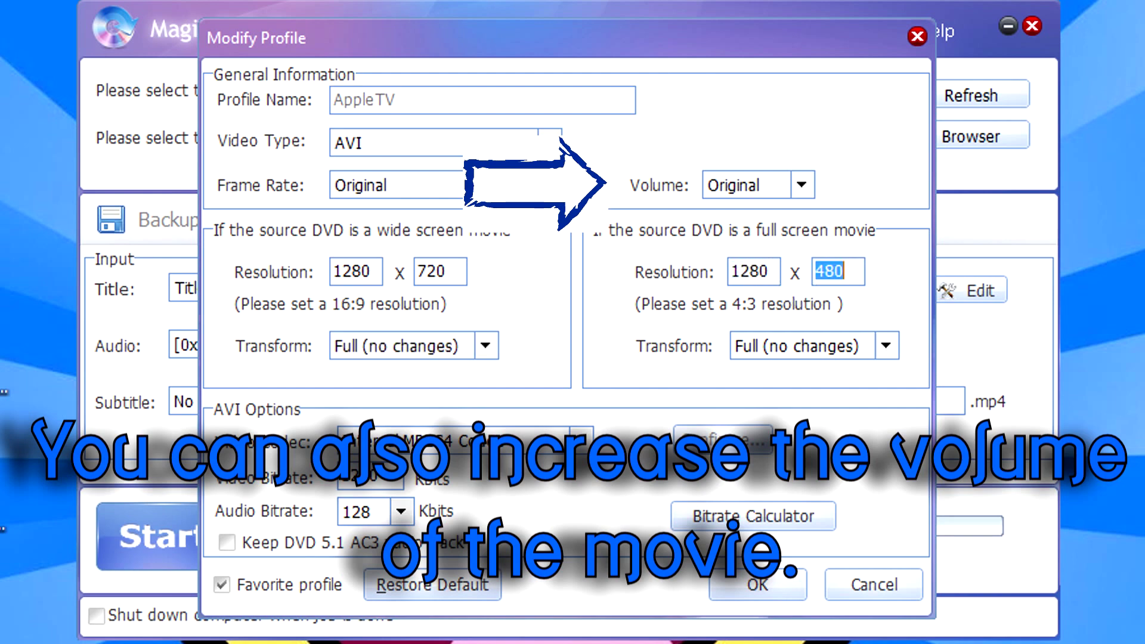
pyautogui.write('720')
pyautogui.press('Tab')
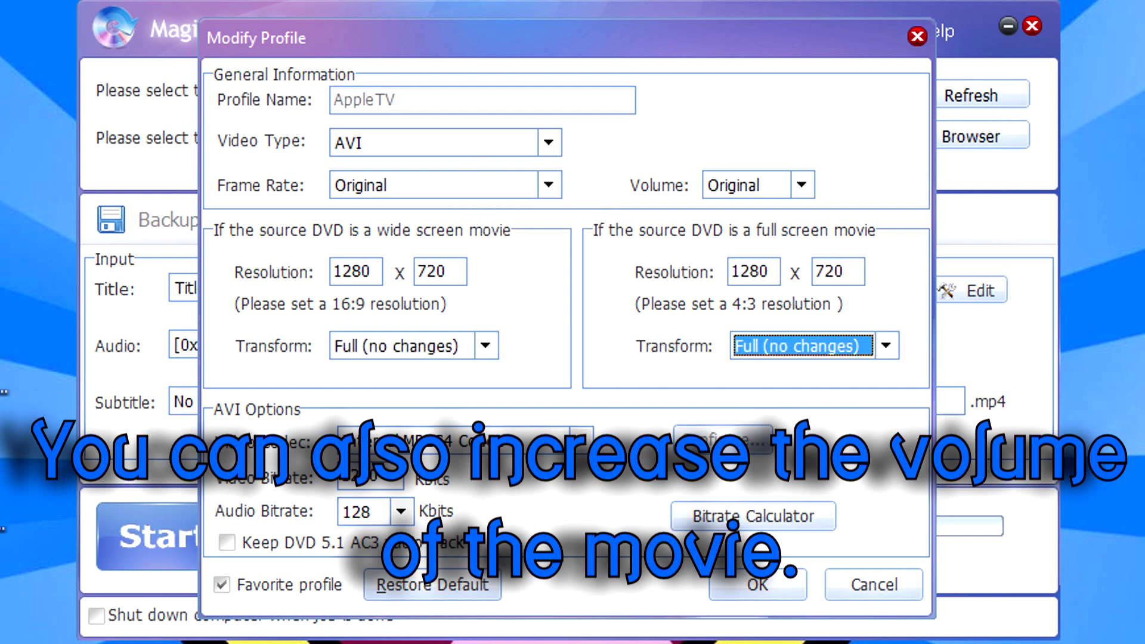
pyautogui.click(899, 352)
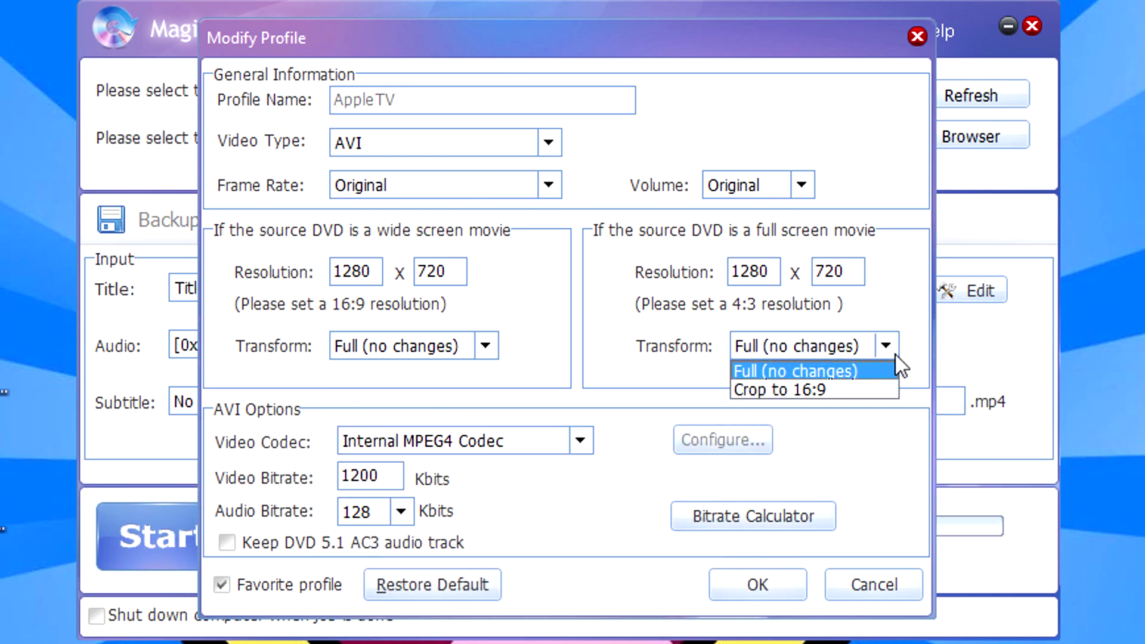
pyautogui.click(828, 393)
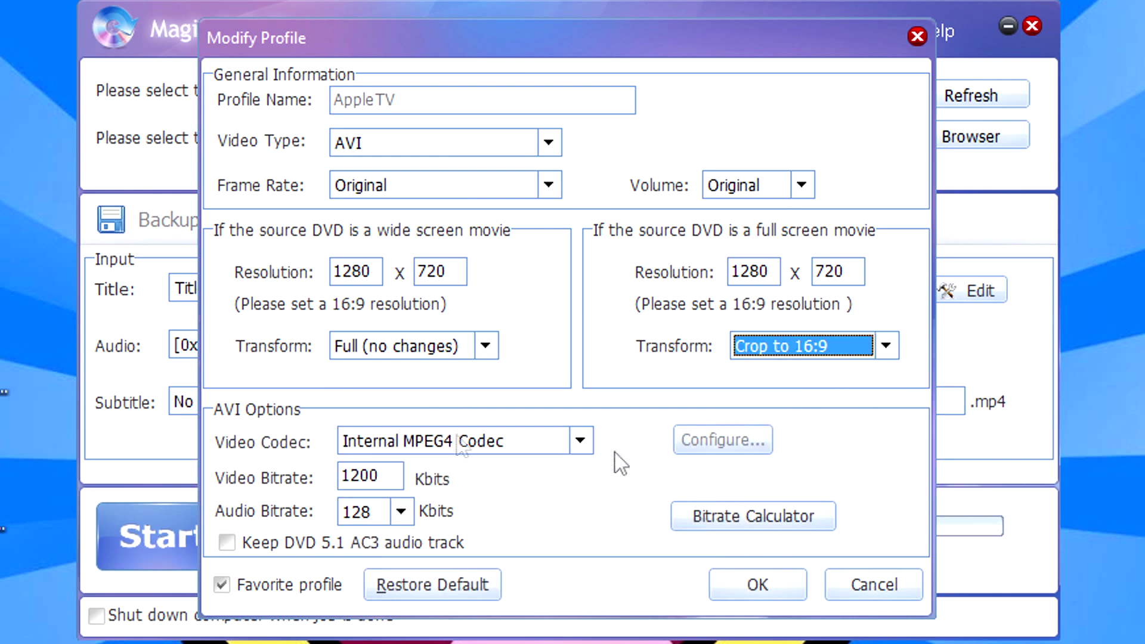
# Select Internal MPEG4 Codec as the AVI video codec and view the available audio bitrates
pyautogui.click(579, 445)
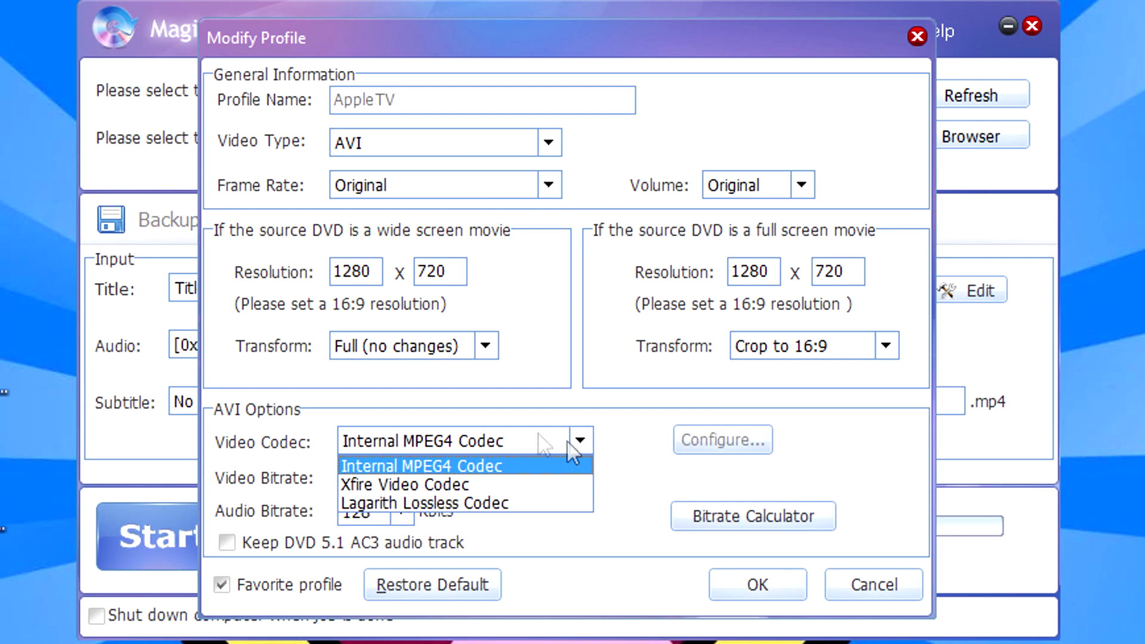
pyautogui.click(394, 466)
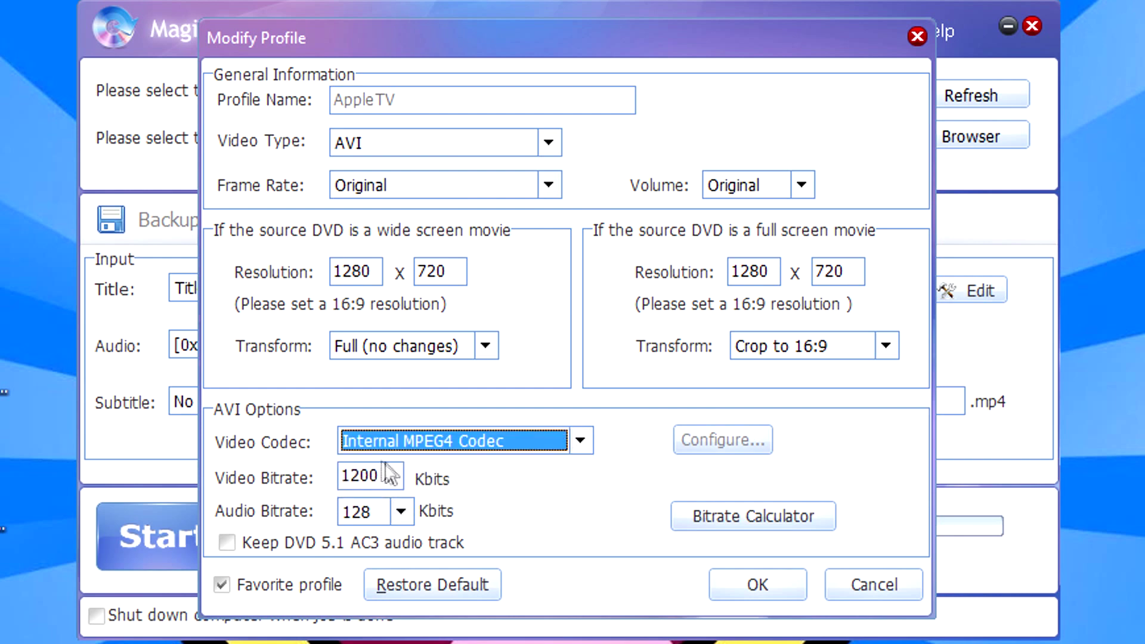
pyautogui.click(402, 512)
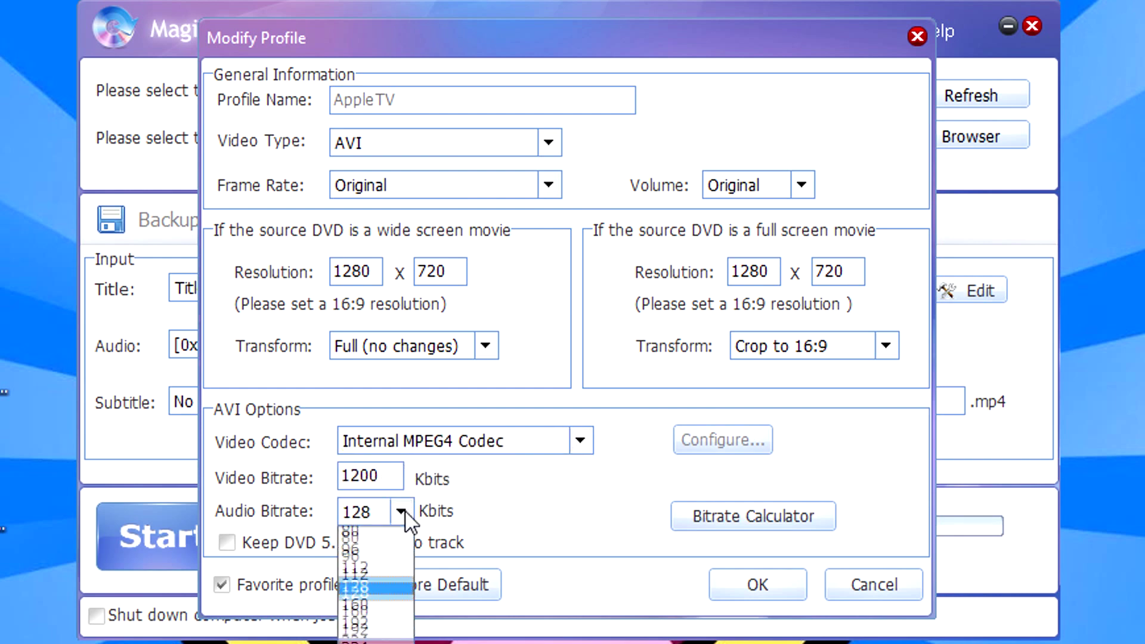
pyautogui.click(402, 512)
# Calculate the video bitrate for a 730 MB file with the Bitrate Calculator, re-enter 730 MB as the file size and close the calculator
pyautogui.click(700, 518)
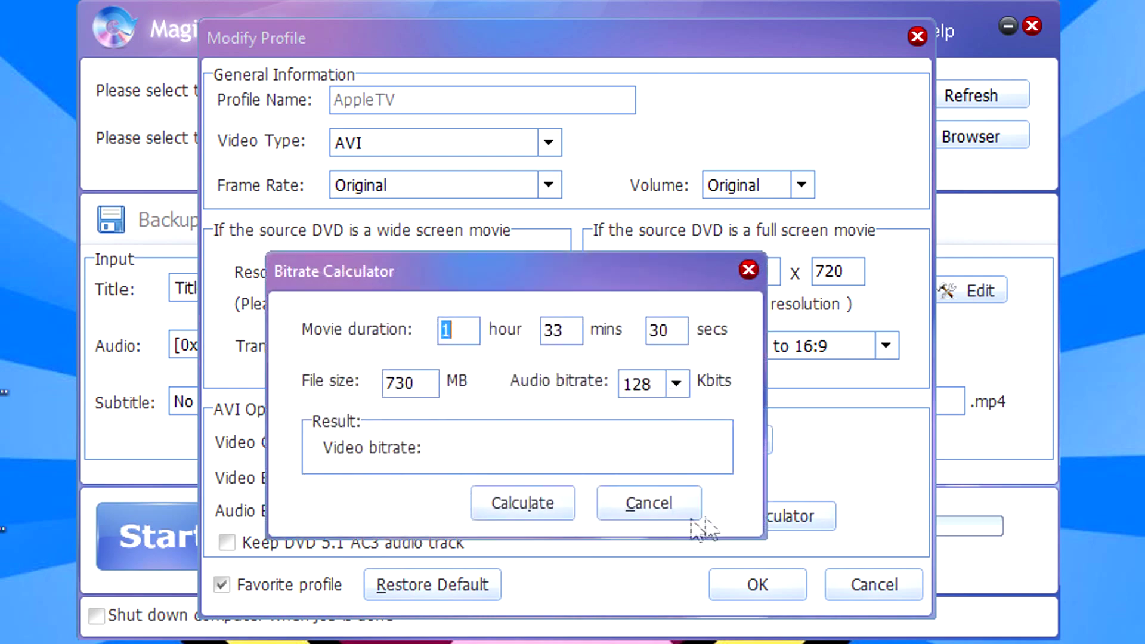
pyautogui.click(519, 512)
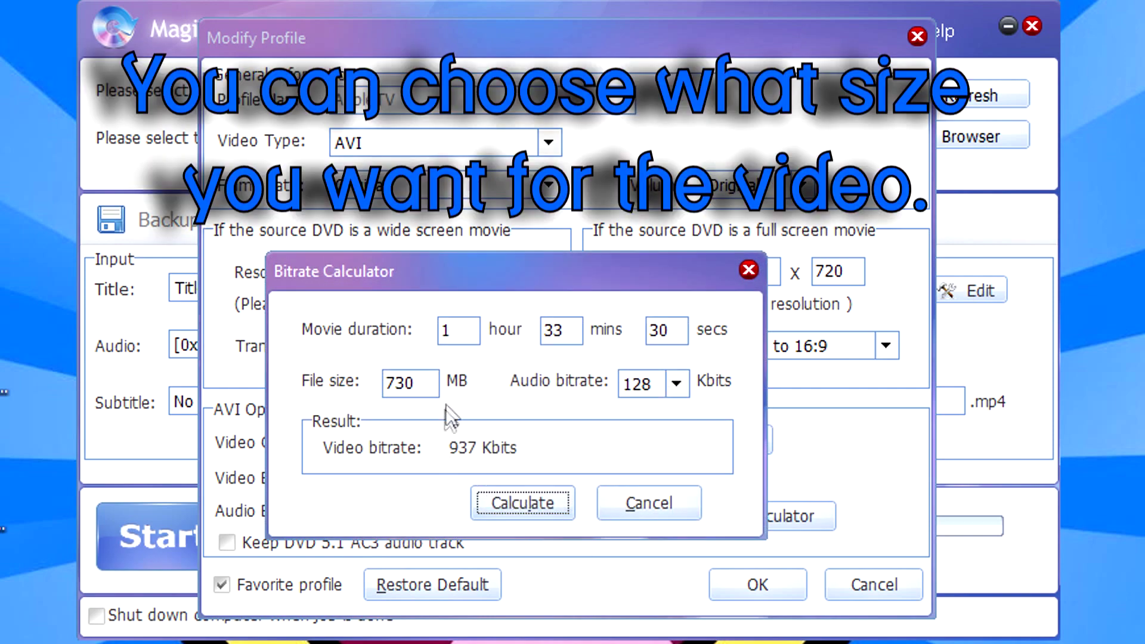
pyautogui.doubleClick(395, 383)
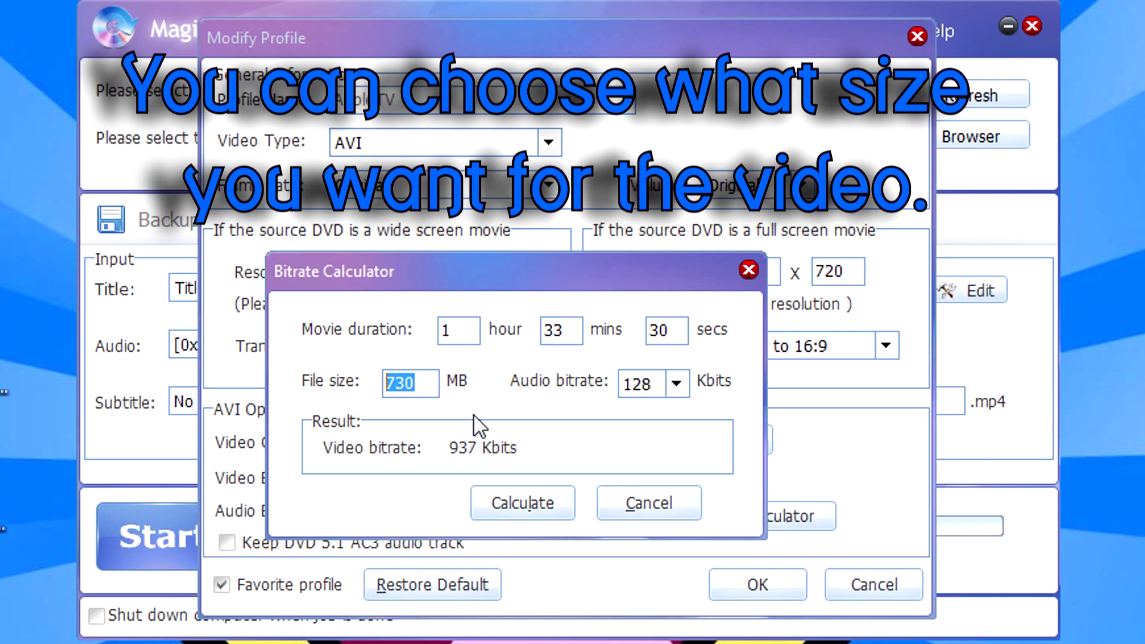
pyautogui.press('BackSpace')
pyautogui.write('730')
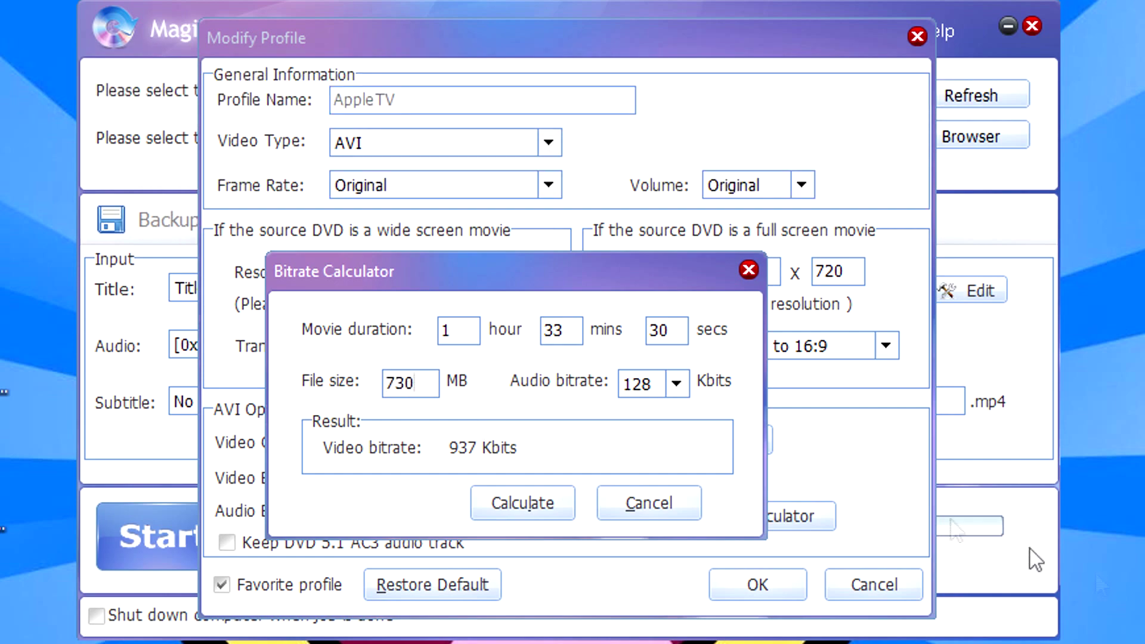
pyautogui.click(627, 503)
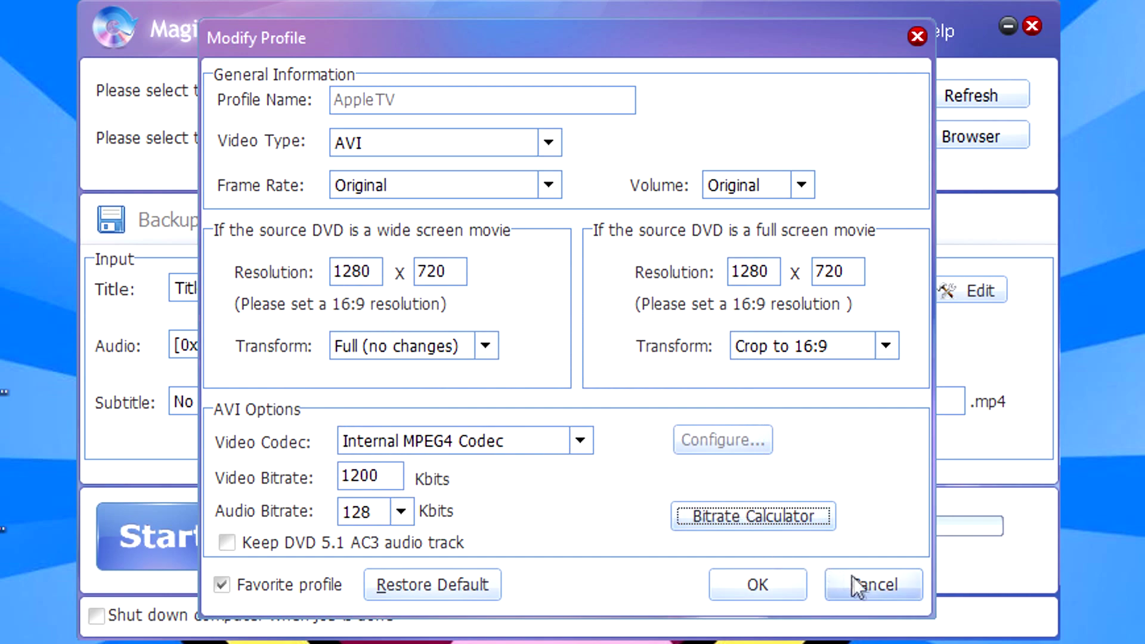
# Save the profile changes and convert Title 01 to an AVI file, acknowledging the completed rip
pyautogui.click(755, 583)
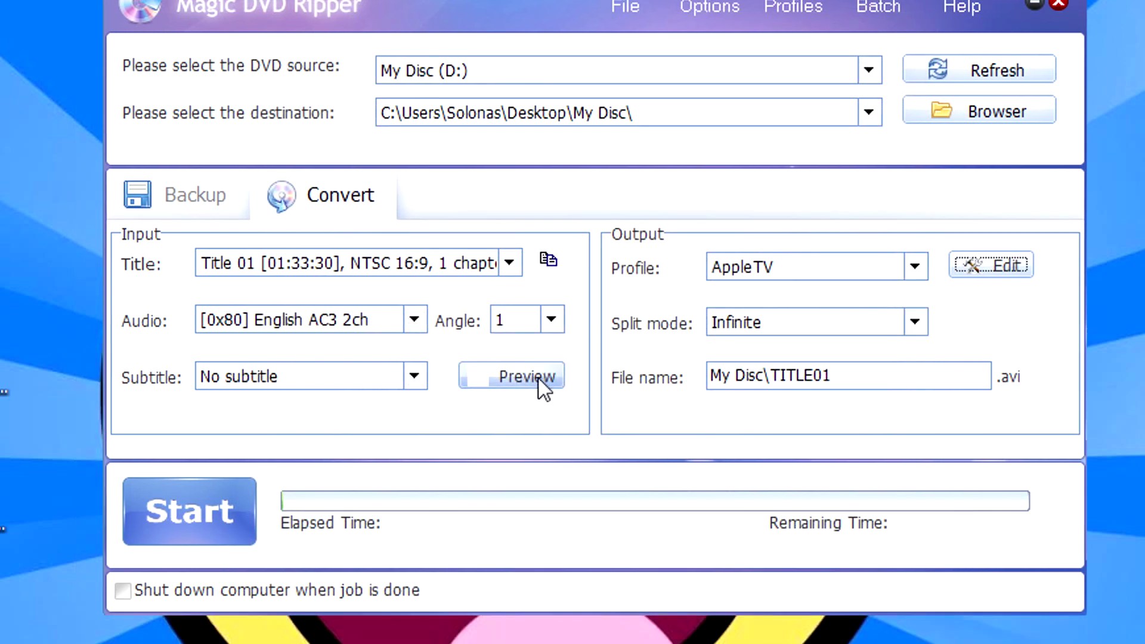
pyautogui.click(215, 509)
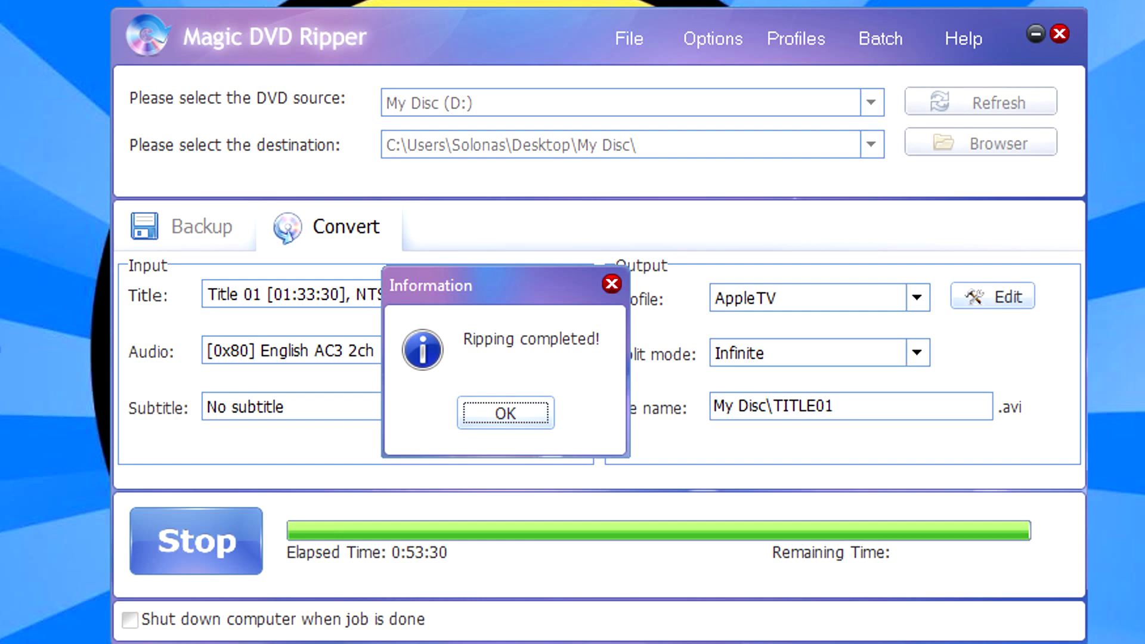
pyautogui.click(536, 406)
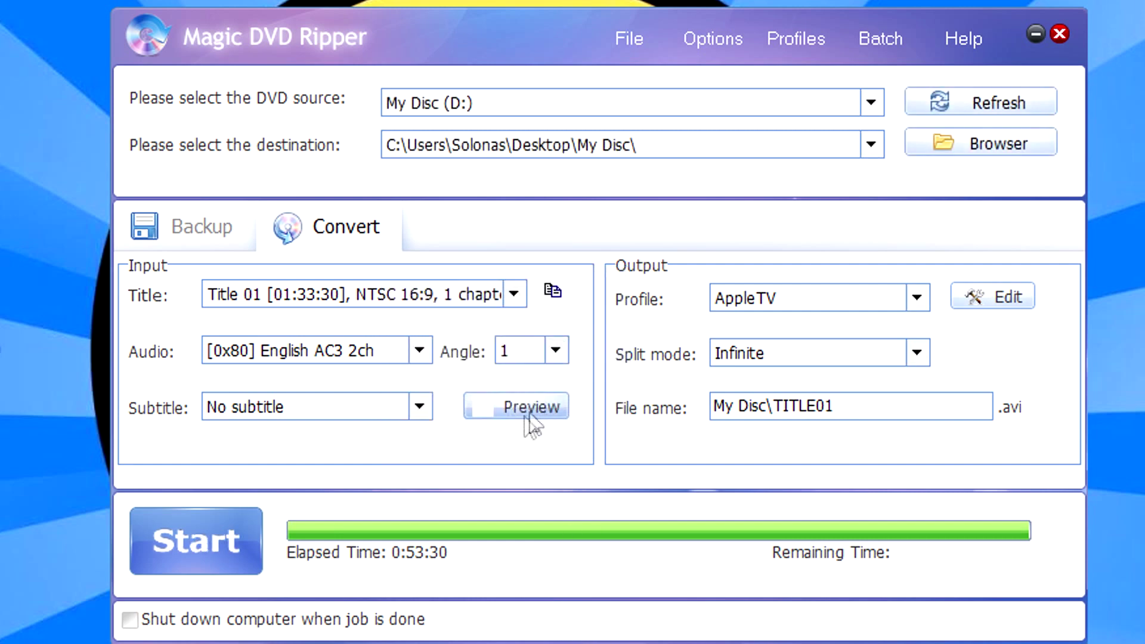
# Close the ripper and play TITLE01 from the desktop's My Disc folder full screen in VLC media player
pyautogui.click(1059, 34)
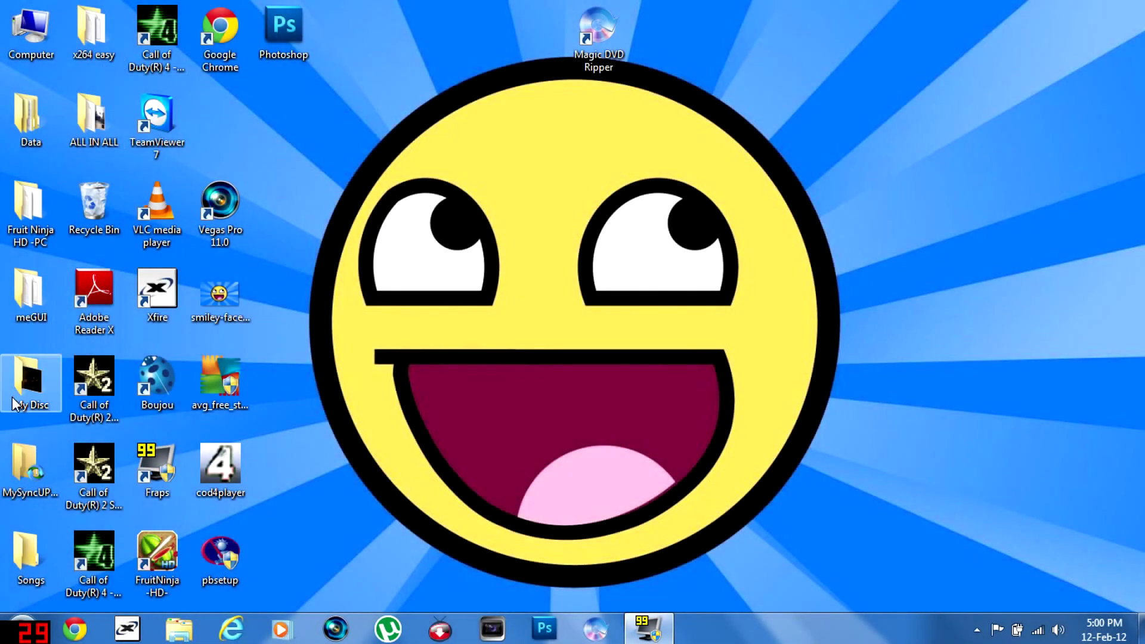
pyautogui.doubleClick(14, 402)
pyautogui.doubleClick(218, 229)
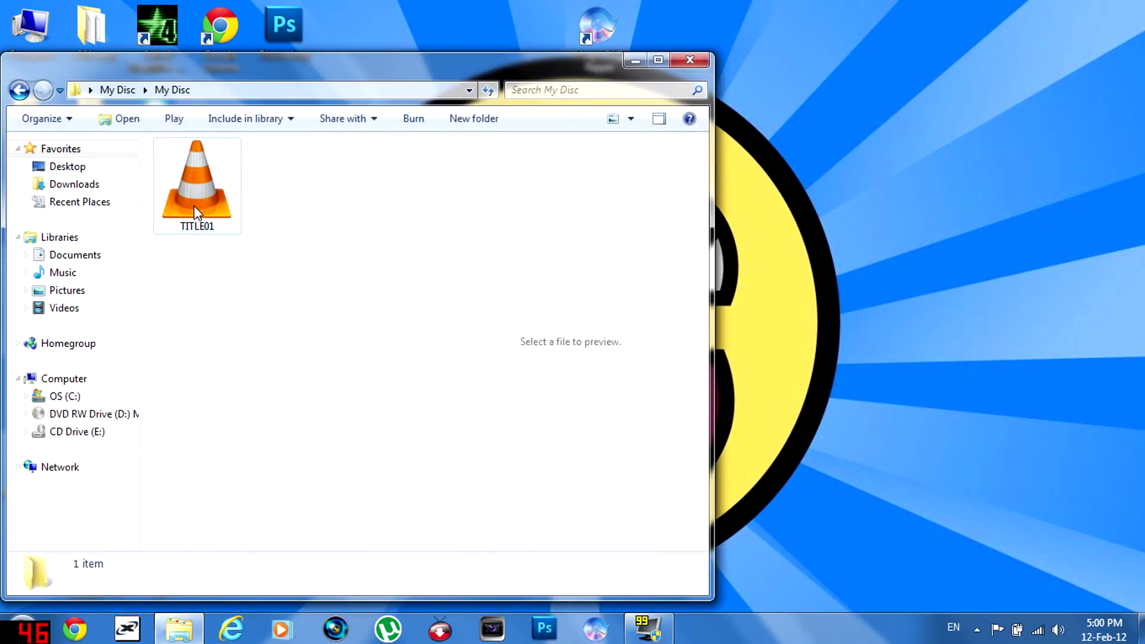
pyautogui.doubleClick(195, 206)
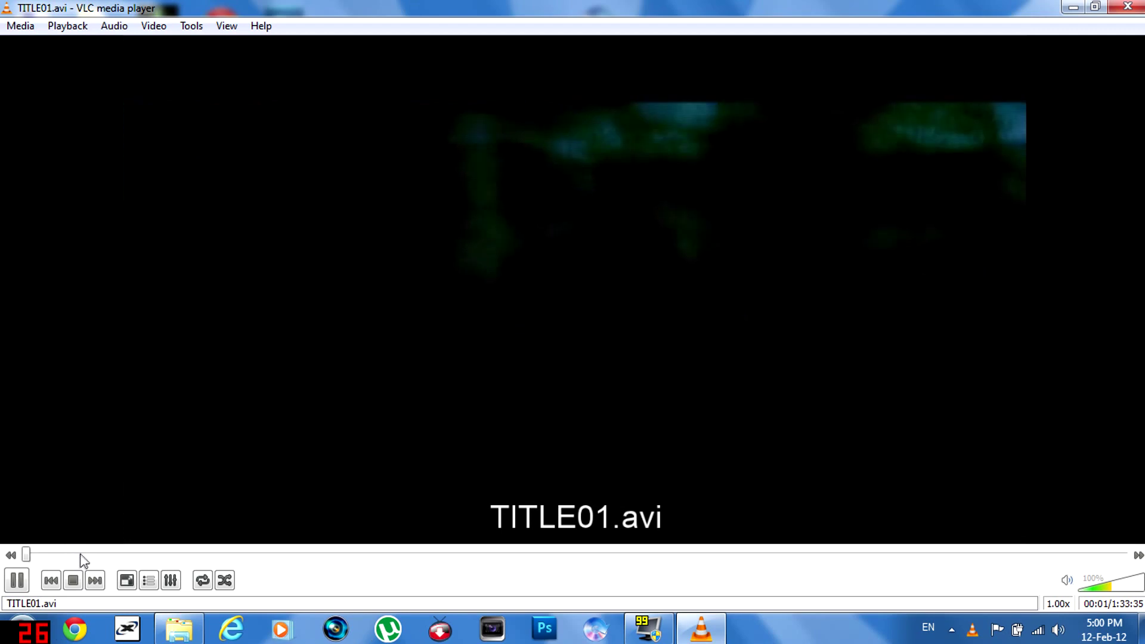
pyautogui.doubleClick(319, 264)
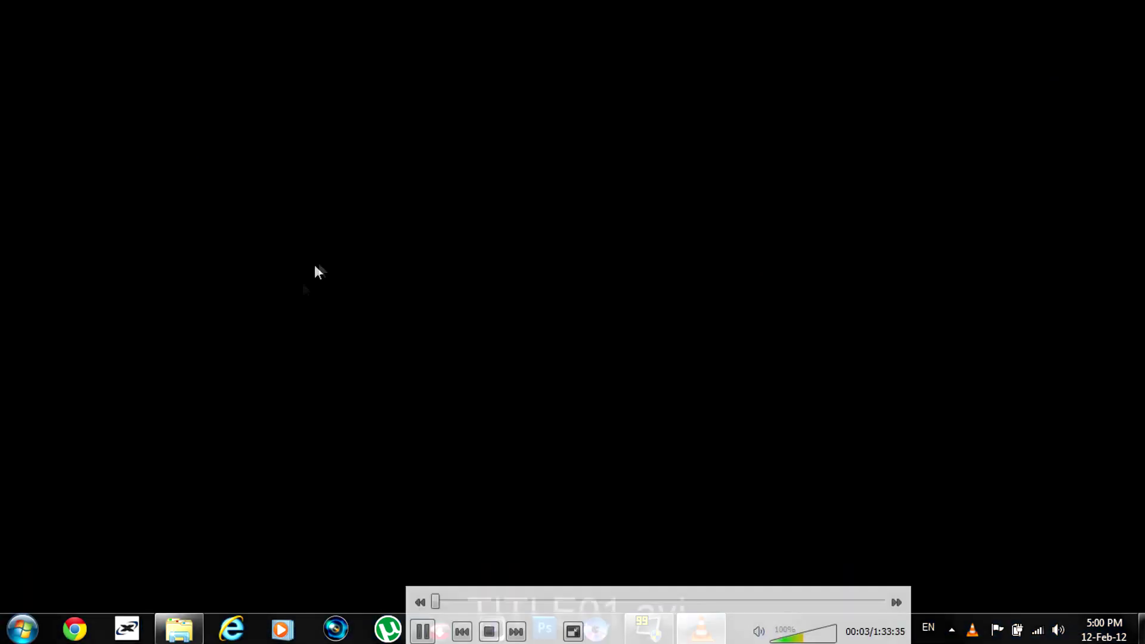
# Skip through TITLE01 up to the end credits to check the picture, leave full screen and quit VLC
pyautogui.click(492, 602)
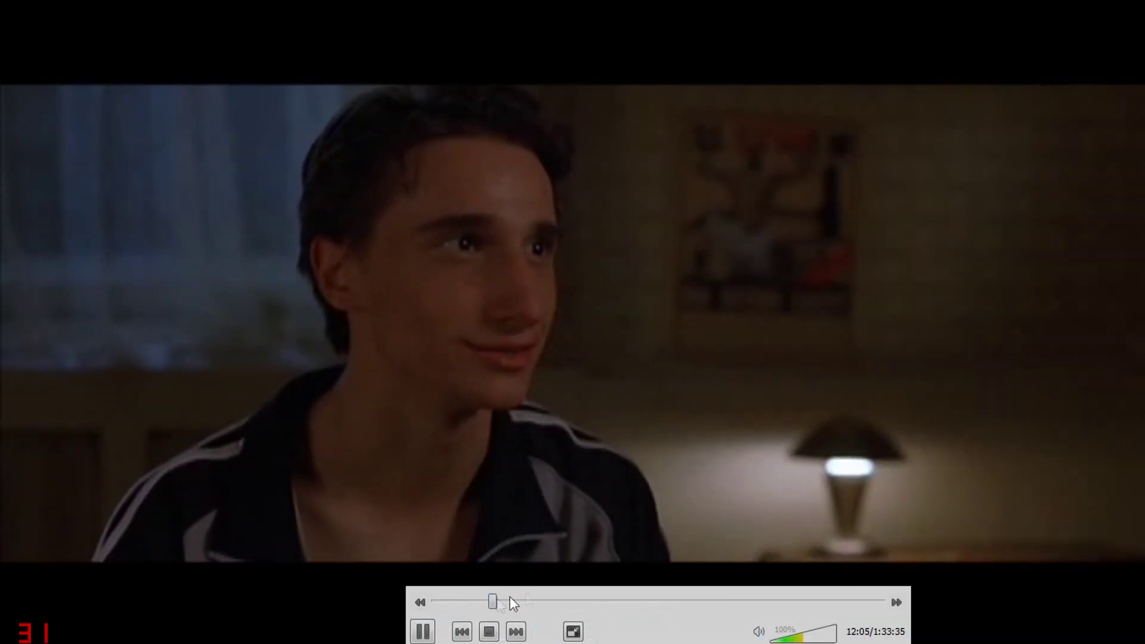
pyautogui.click(549, 599)
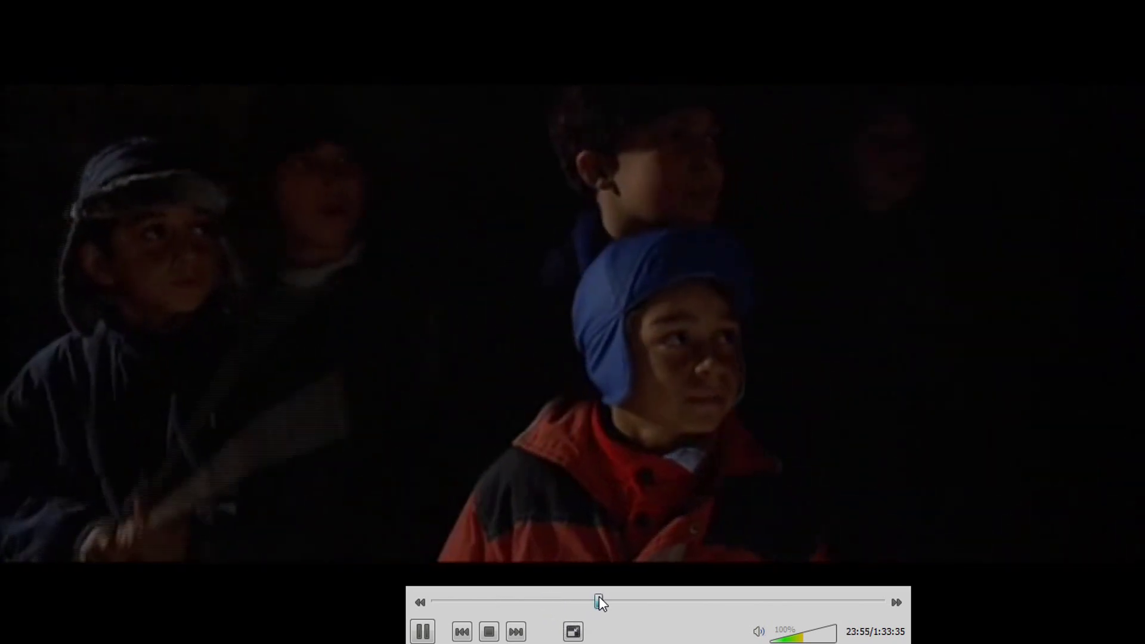
pyautogui.click(599, 600)
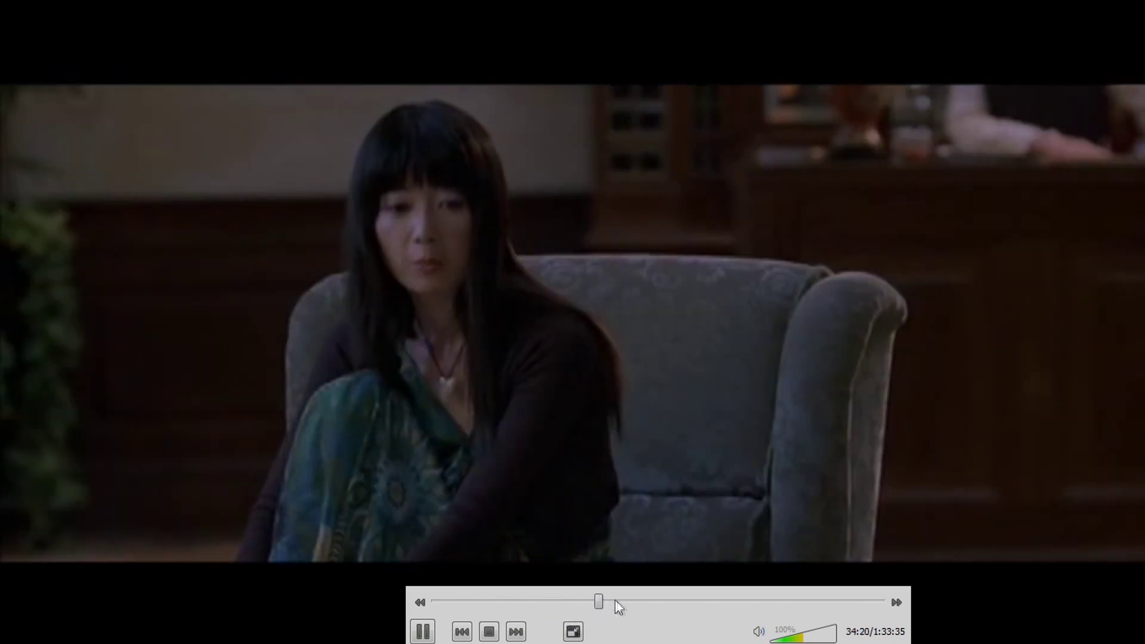
pyautogui.click(650, 602)
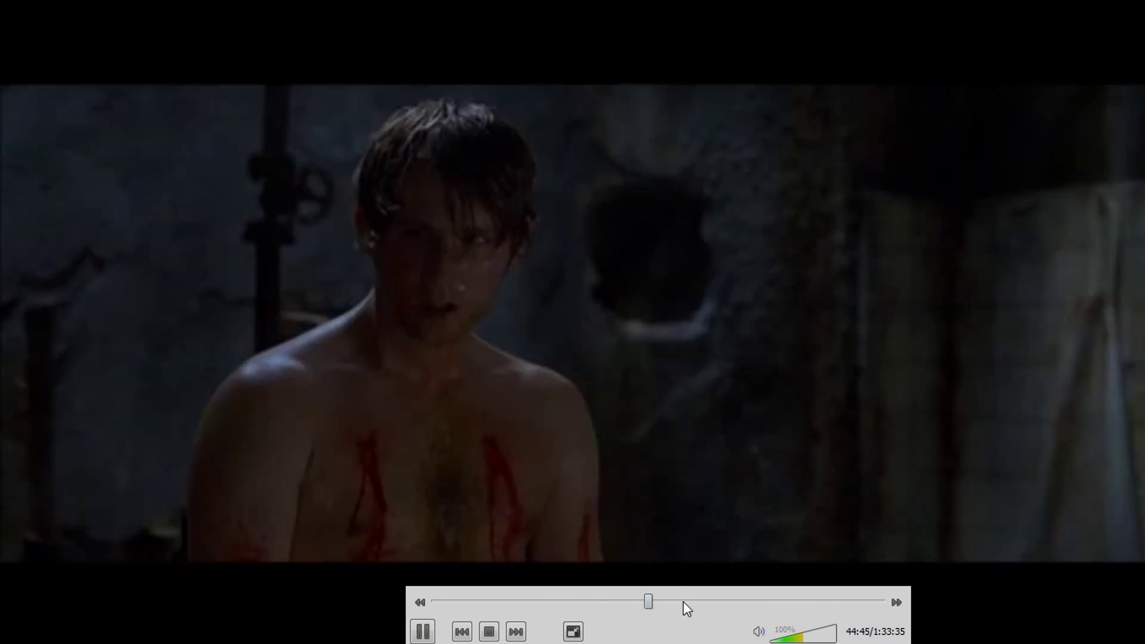
pyautogui.click(682, 602)
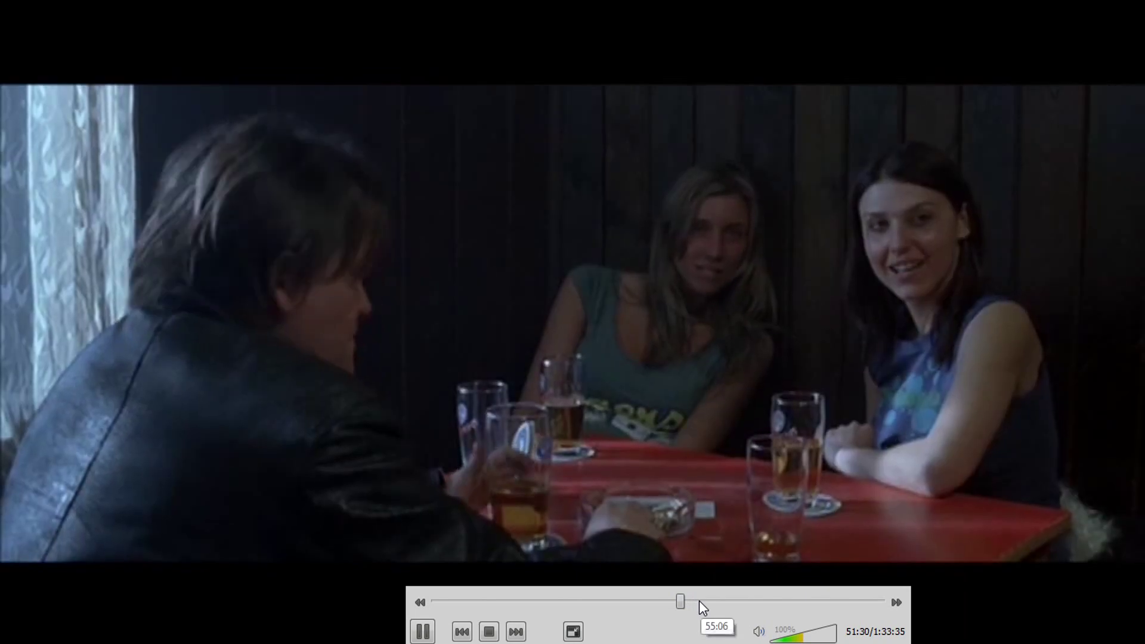
pyautogui.click(699, 601)
pyautogui.click(715, 602)
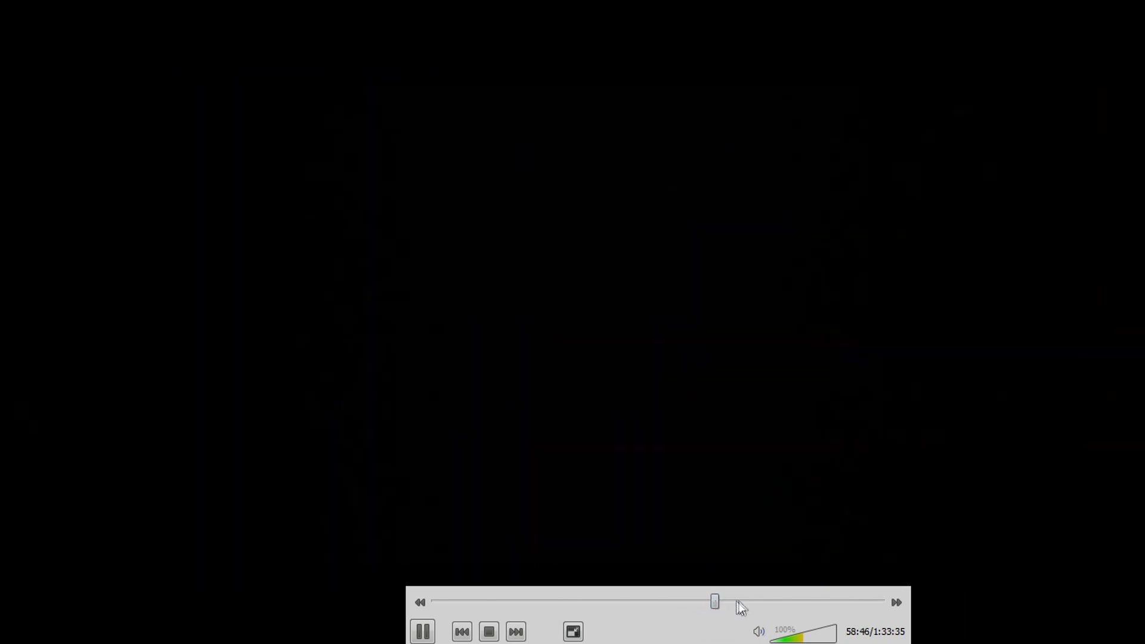
pyautogui.click(763, 602)
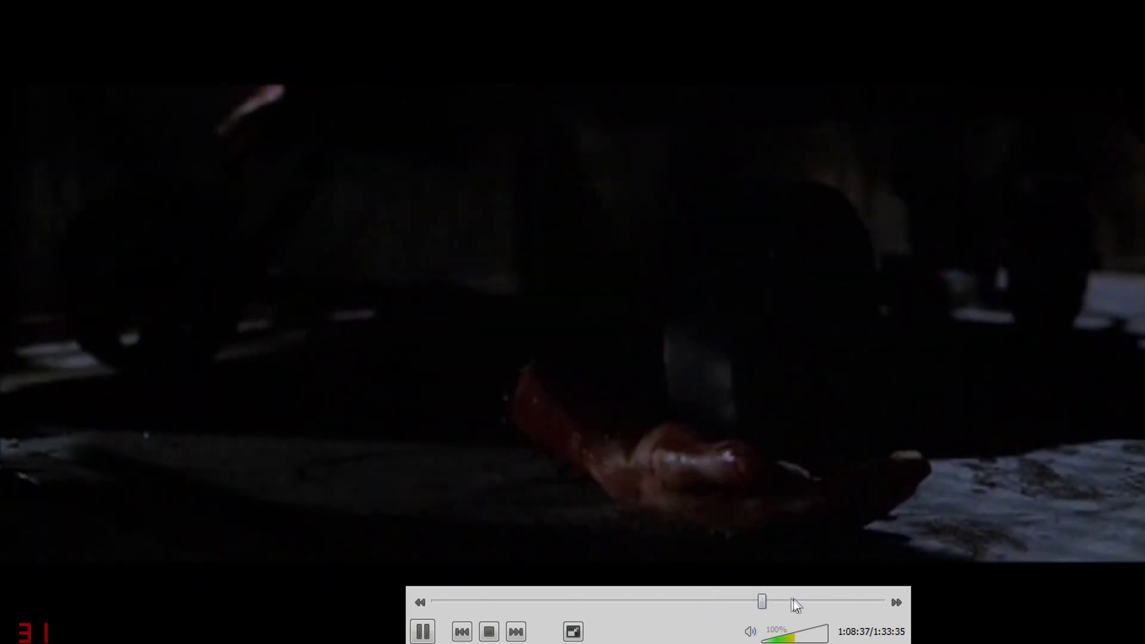
pyautogui.click(815, 602)
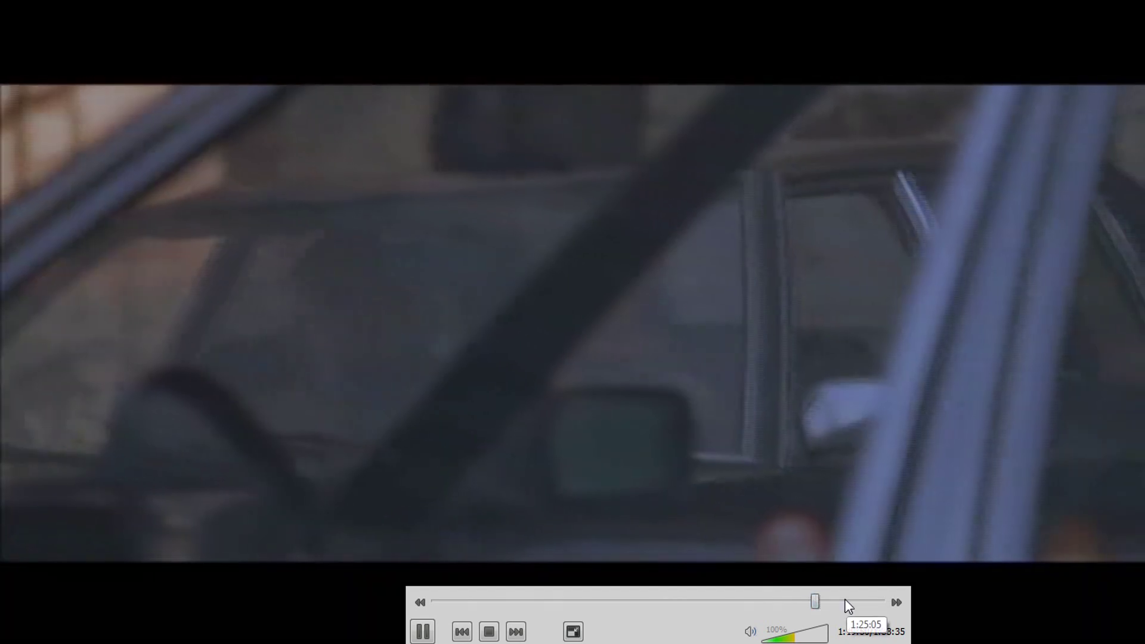
pyautogui.click(856, 602)
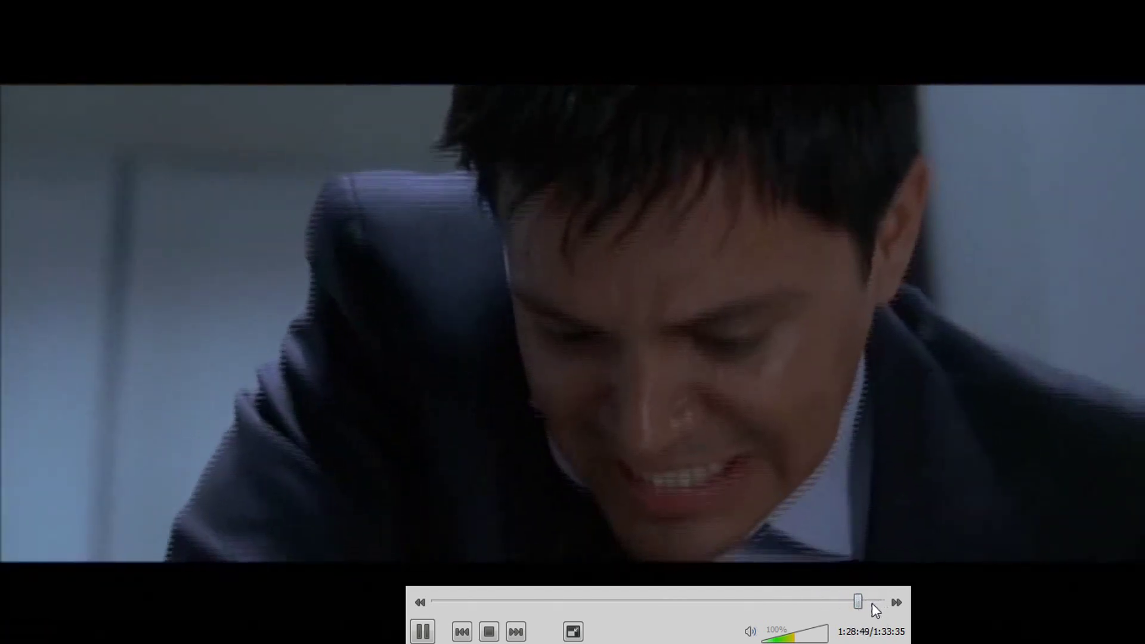
pyautogui.click(872, 602)
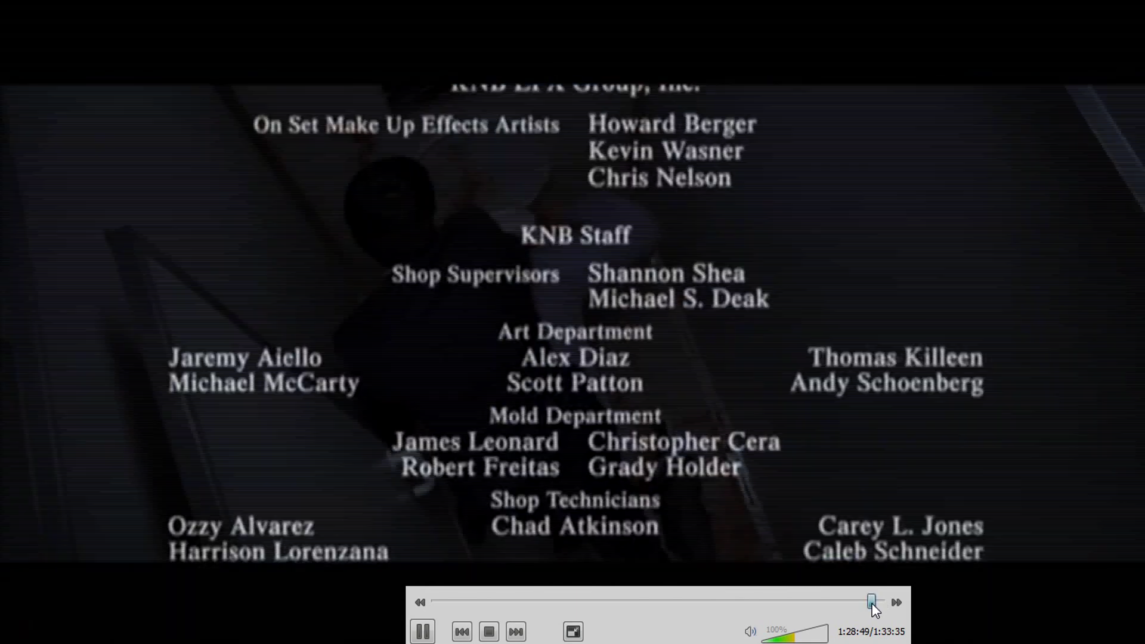
pyautogui.doubleClick(783, 393)
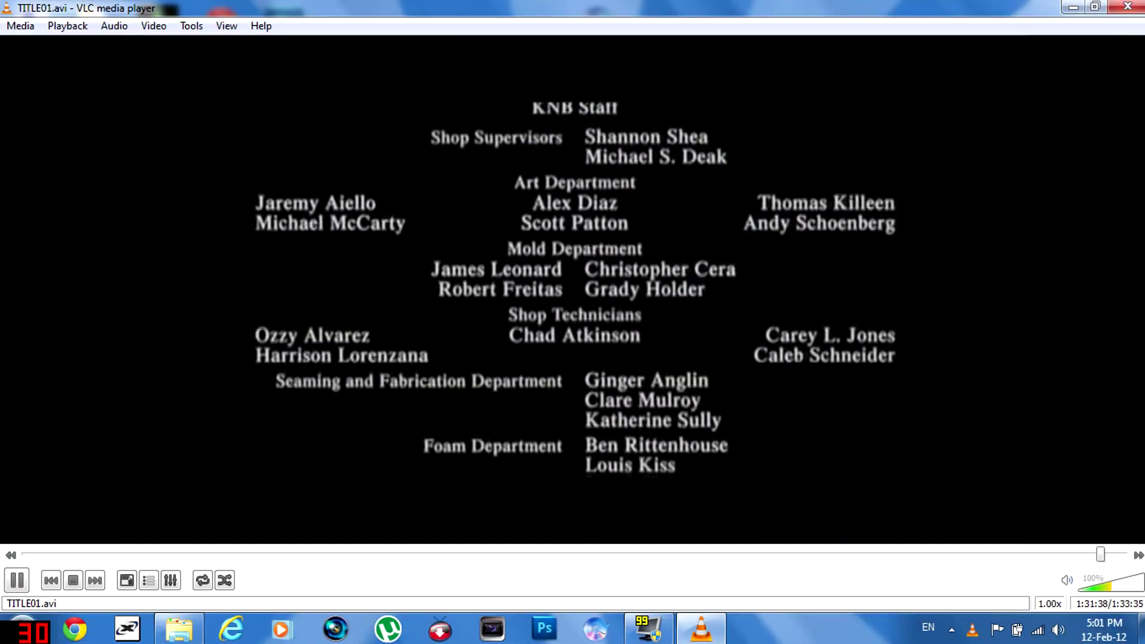
pyautogui.hotkey('ctrl', 'q')
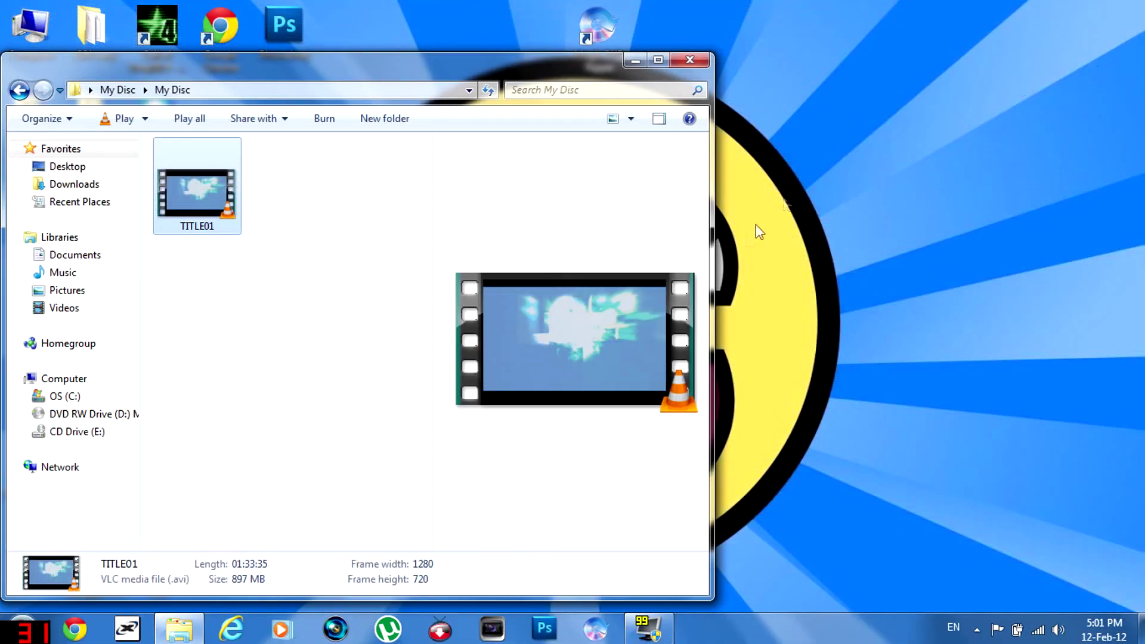